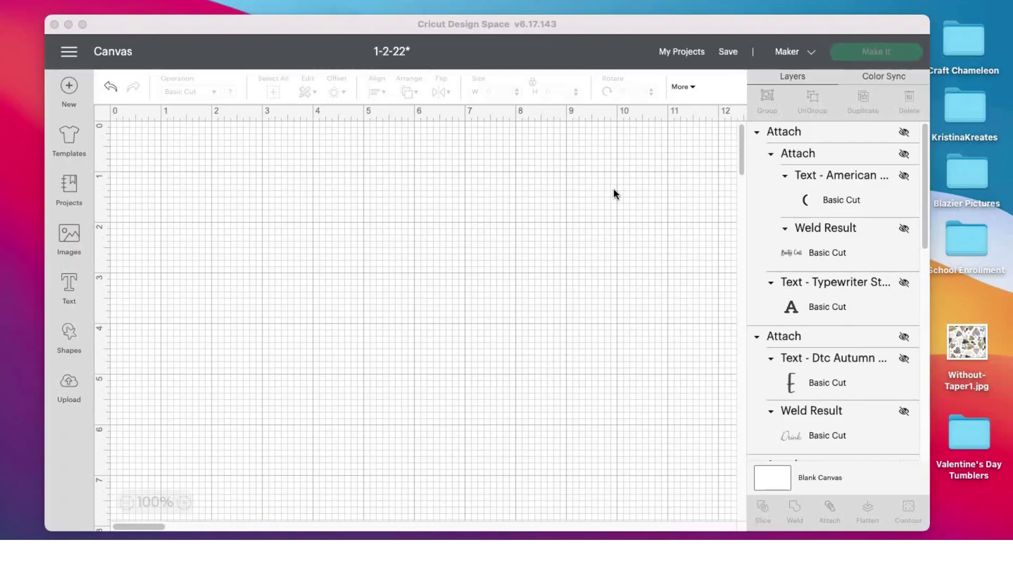
Step: Lower the computer's volume and bring the Design Space window into focus
key(XF86AudioLowerVolume)
key(XF86AudioLowerVolume)
key(XF86AudioLowerVolume)
key(XF86AudioLowerVolume)
key(XF86AudioLowerVolume)
key(XF86AudioLowerVolume)
key(XF86AudioLowerVolume)
key(XF86AudioLowerVolume)
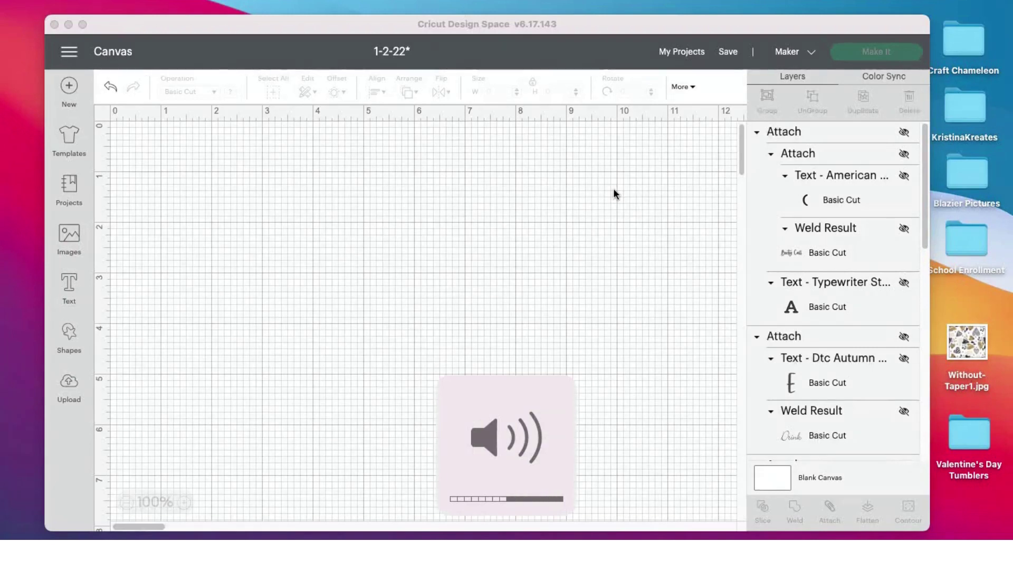
key(XF86AudioLowerVolume)
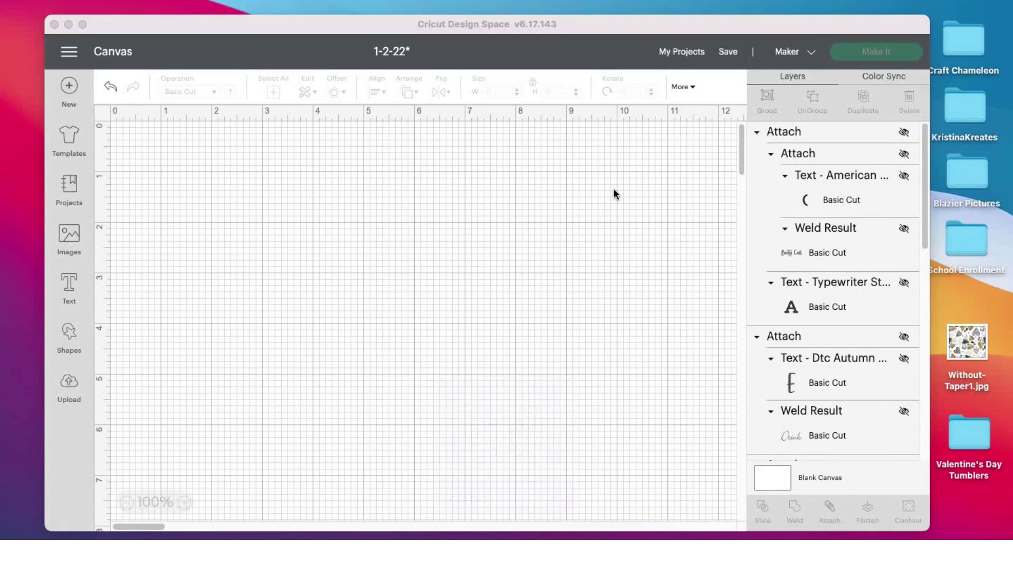
click(613, 190)
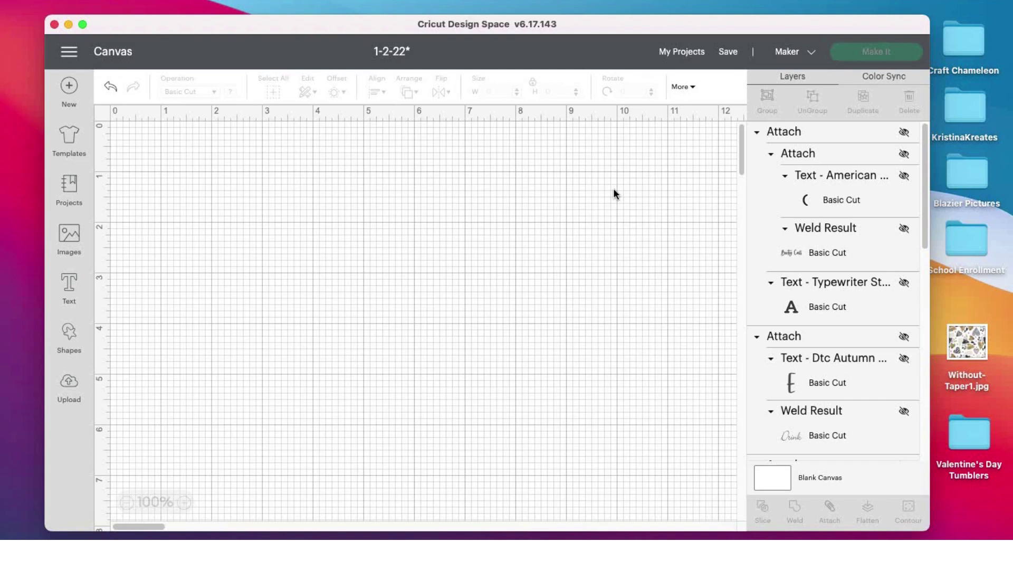
Step: Add the Without-Taper1 heart pattern from Recent Uploads to the canvas
click(70, 390)
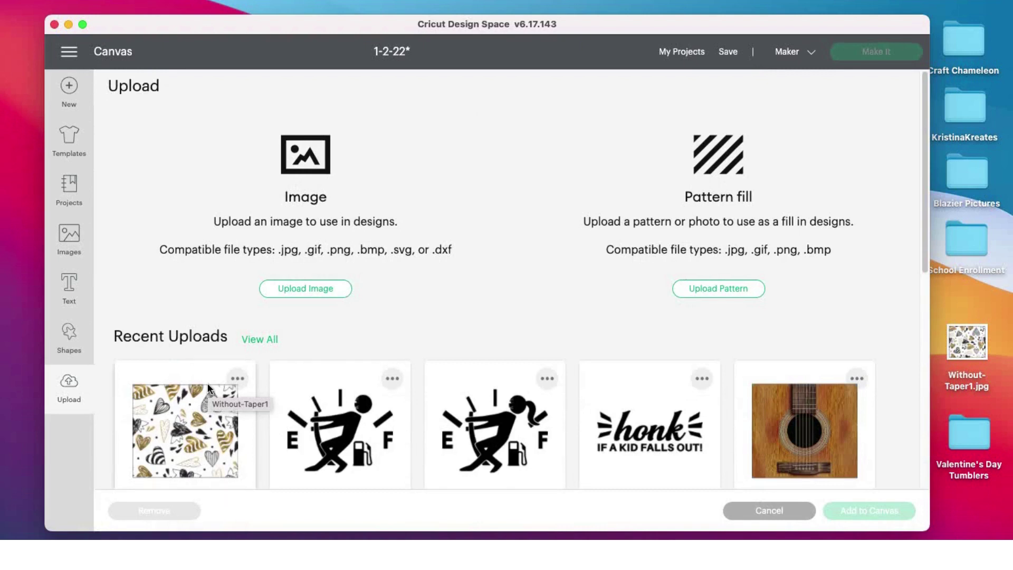
click(207, 382)
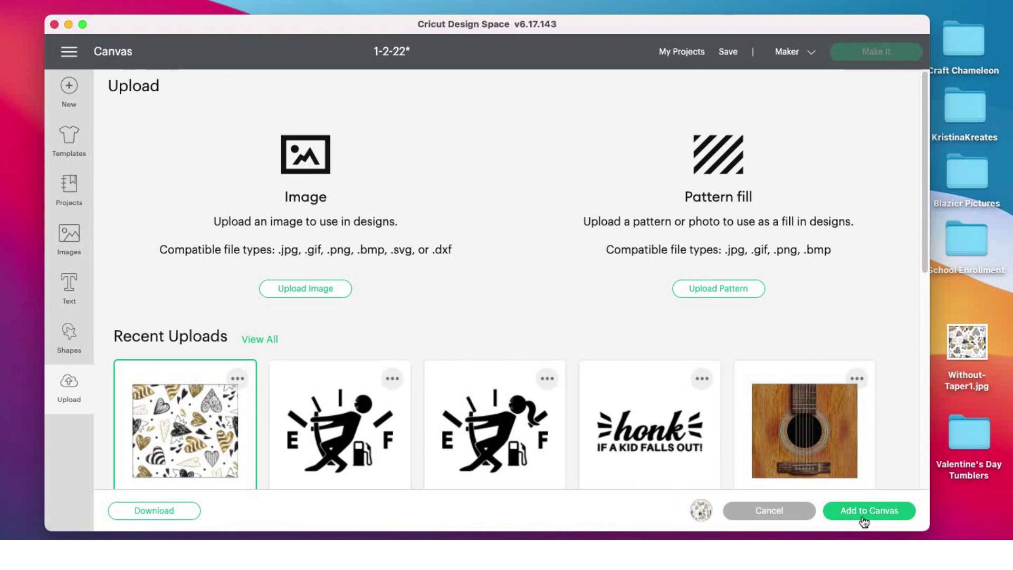
click(830, 512)
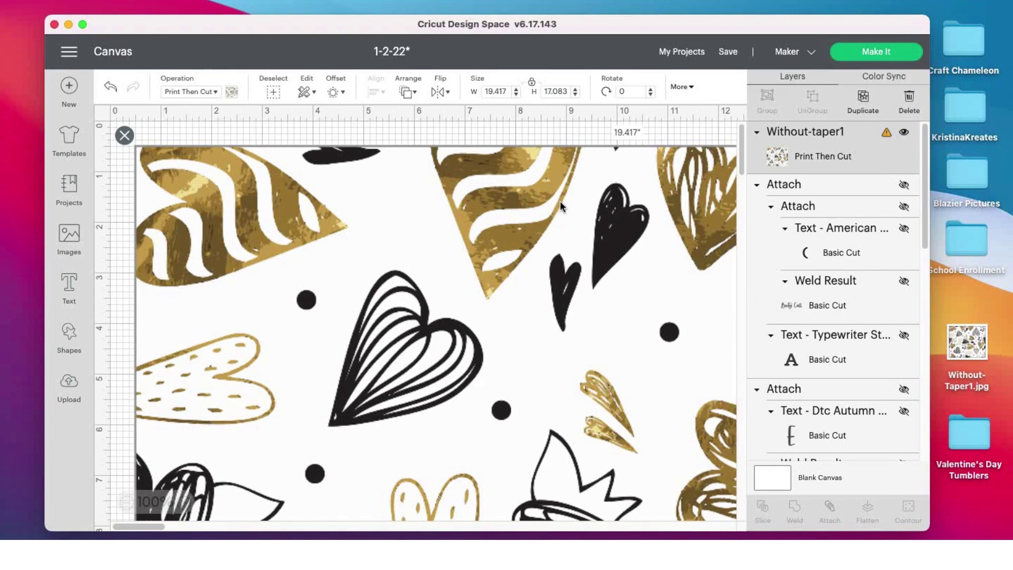
Step: Enter a 9.75 in width for the heart pattern image
double_click(505, 92)
text(9.75)
key(Return)
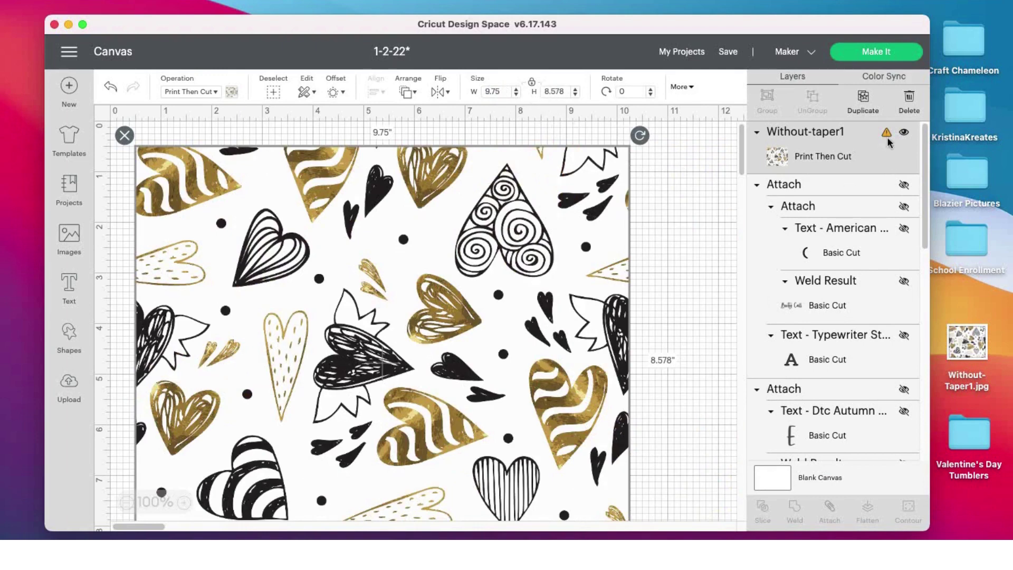
mouse_move(889, 140)
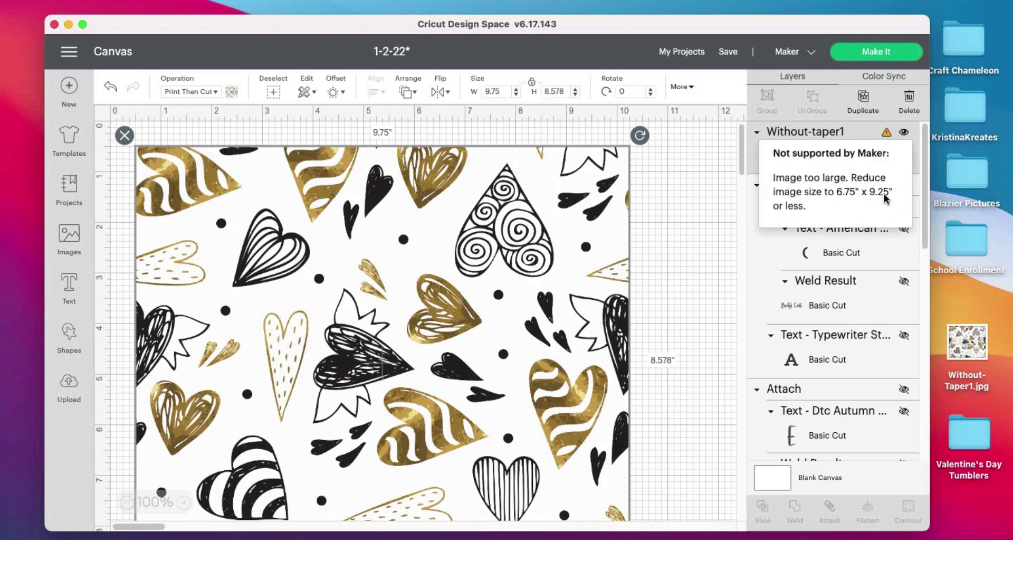
click(524, 122)
Step: Reduce the pattern to 6.75 in high (7.672 in wide), then deselect it
click(526, 176)
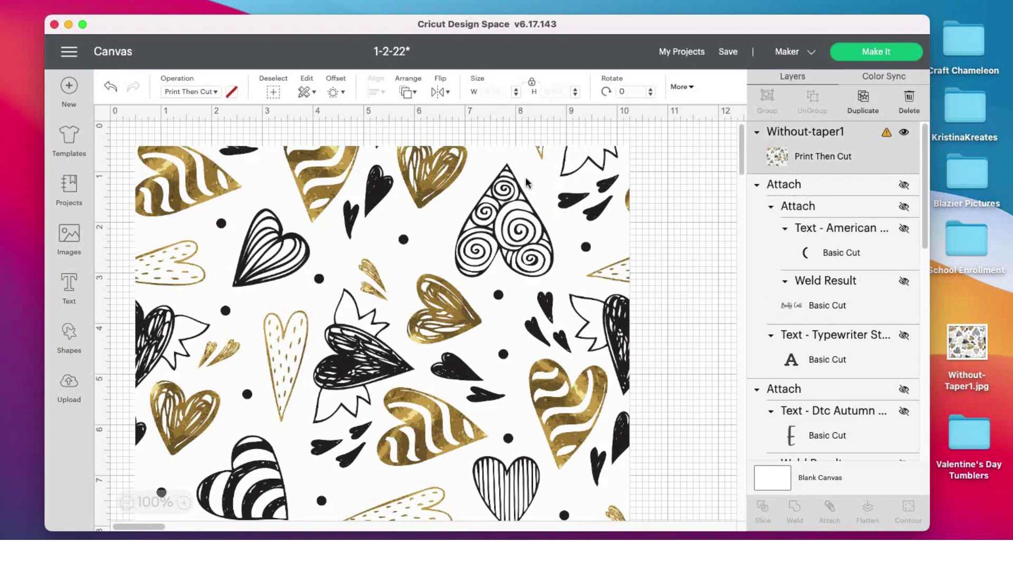
click(553, 92)
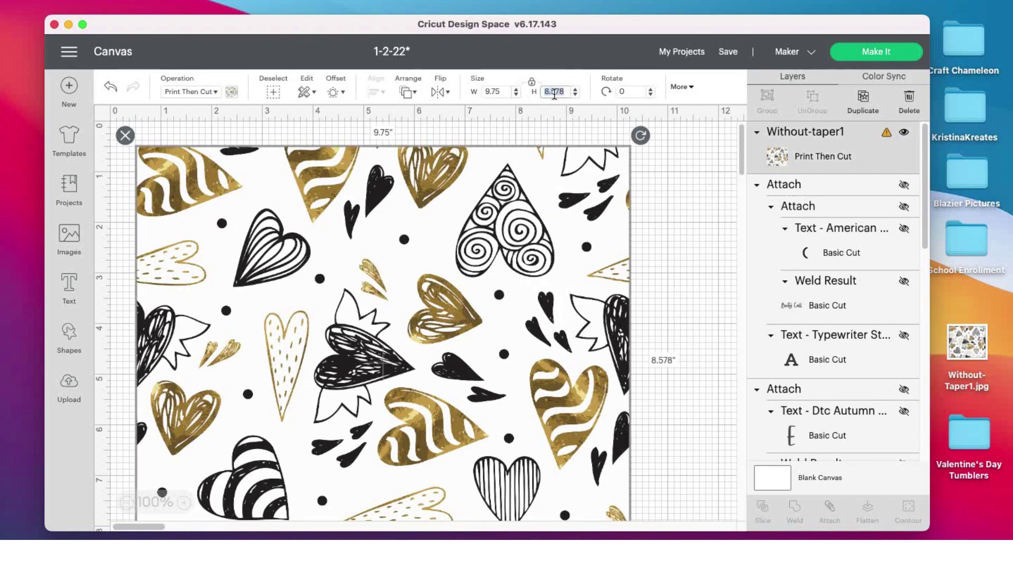
click(503, 91)
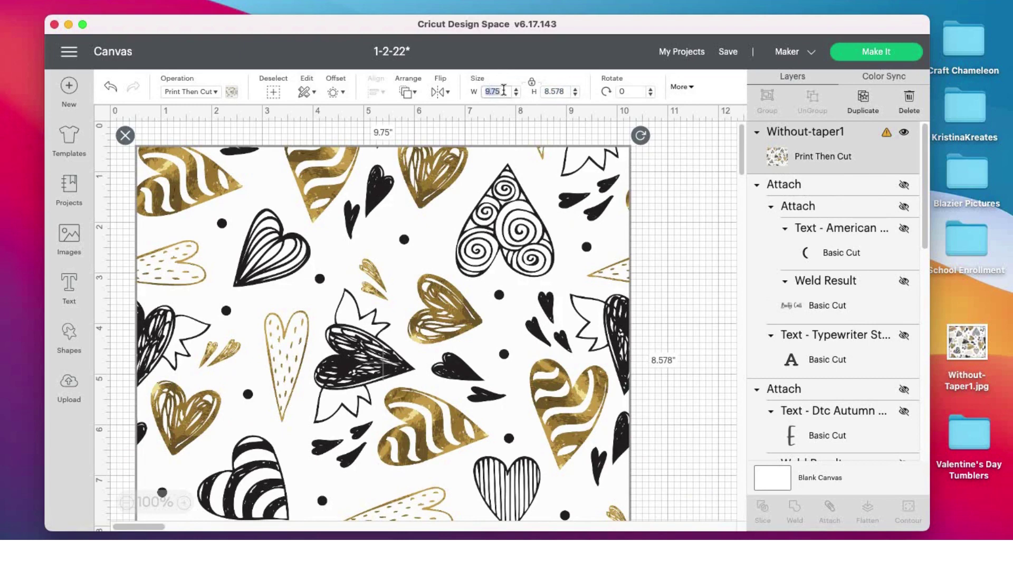
text(5)
key(Return)
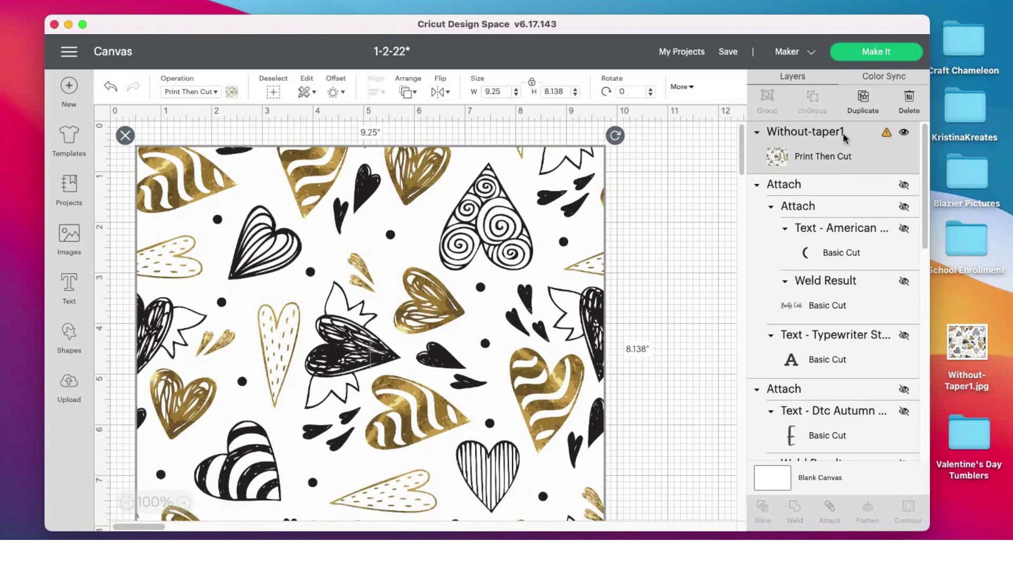
click(553, 92)
key(Return)
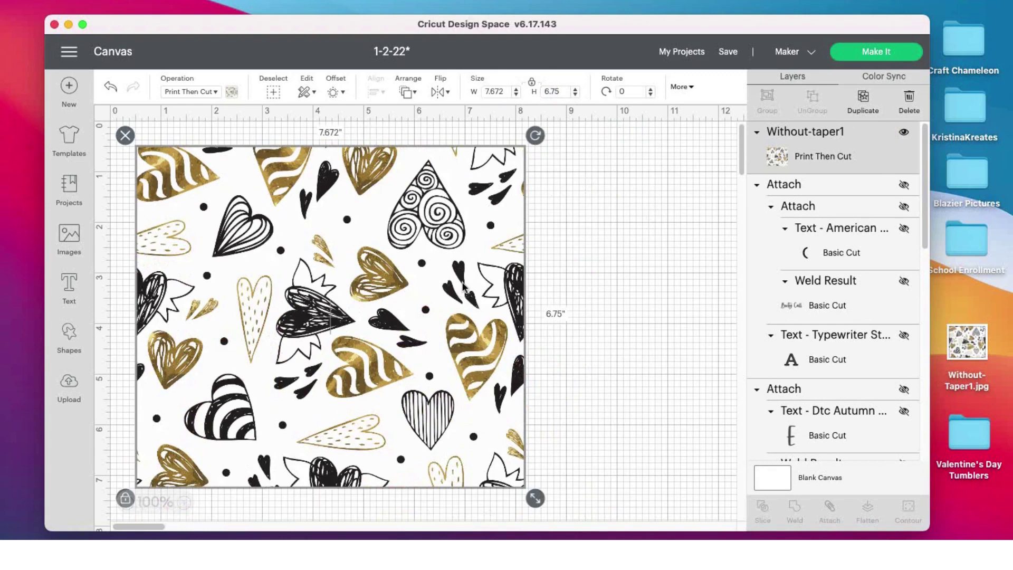
click(649, 282)
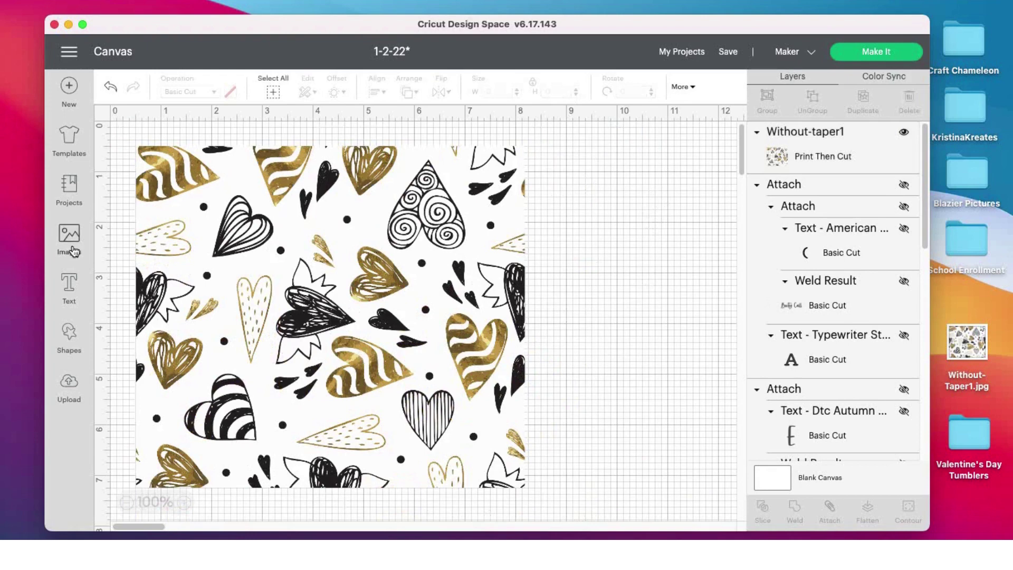
Step: Add a new text box and set its font to Delightful
click(69, 285)
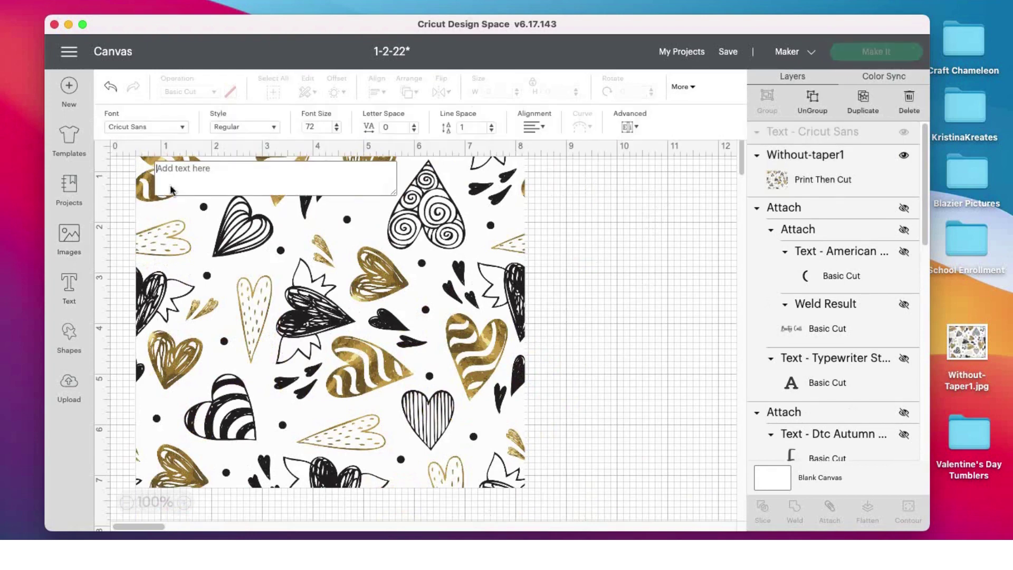
click(150, 132)
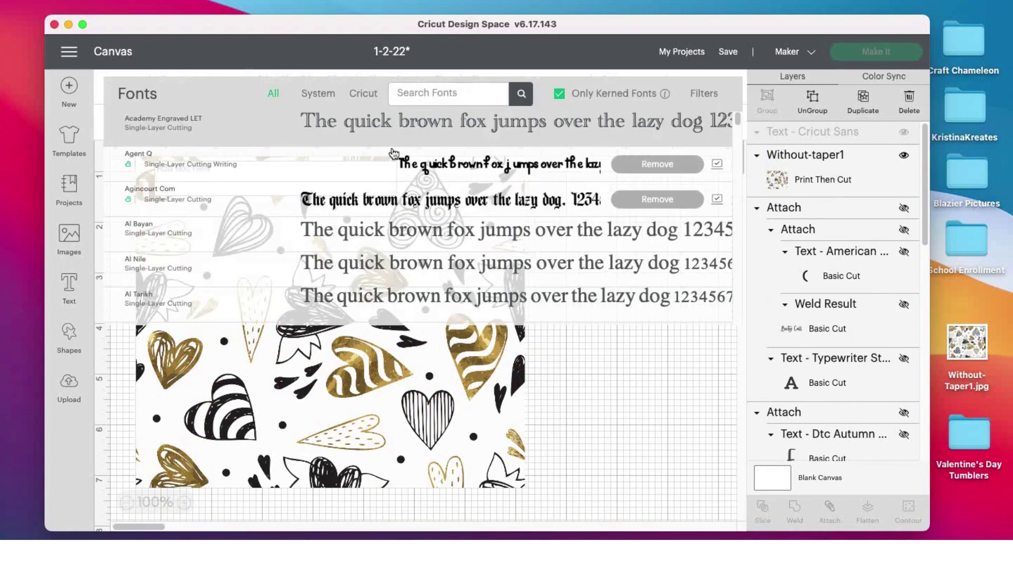
scroll(450, 184, down, 5)
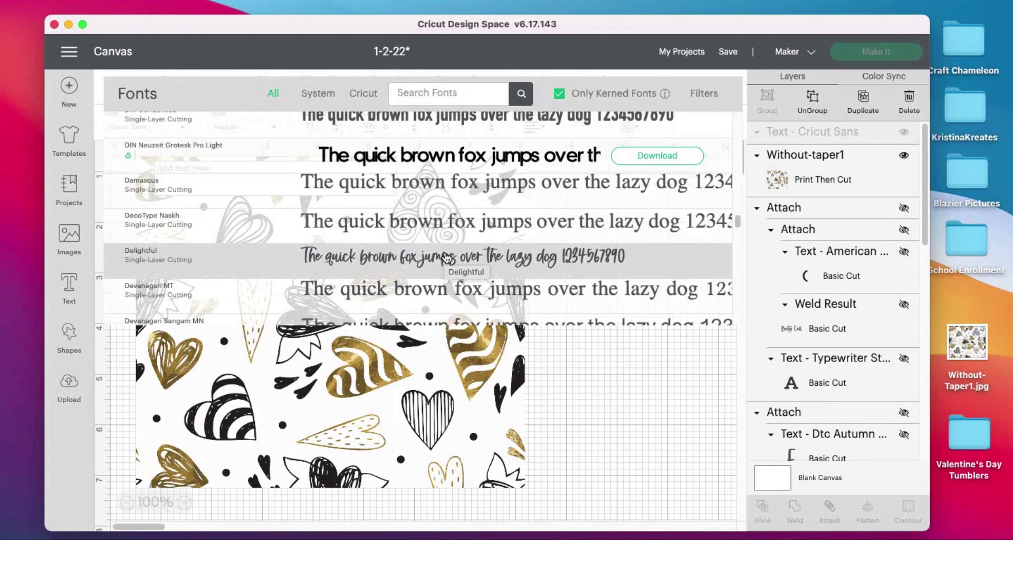
scroll(446, 257, down, 10)
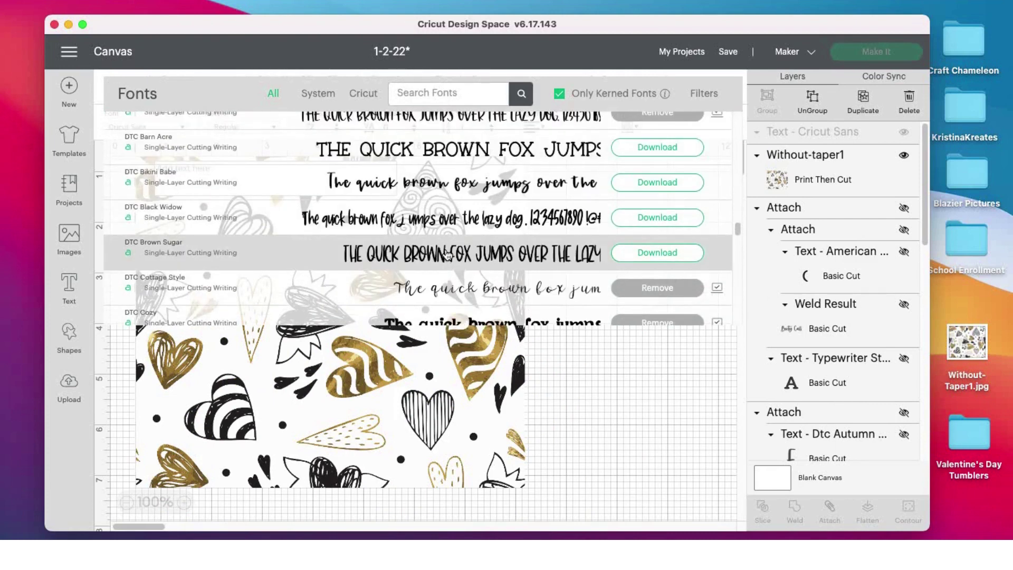
scroll(447, 255, down, 4)
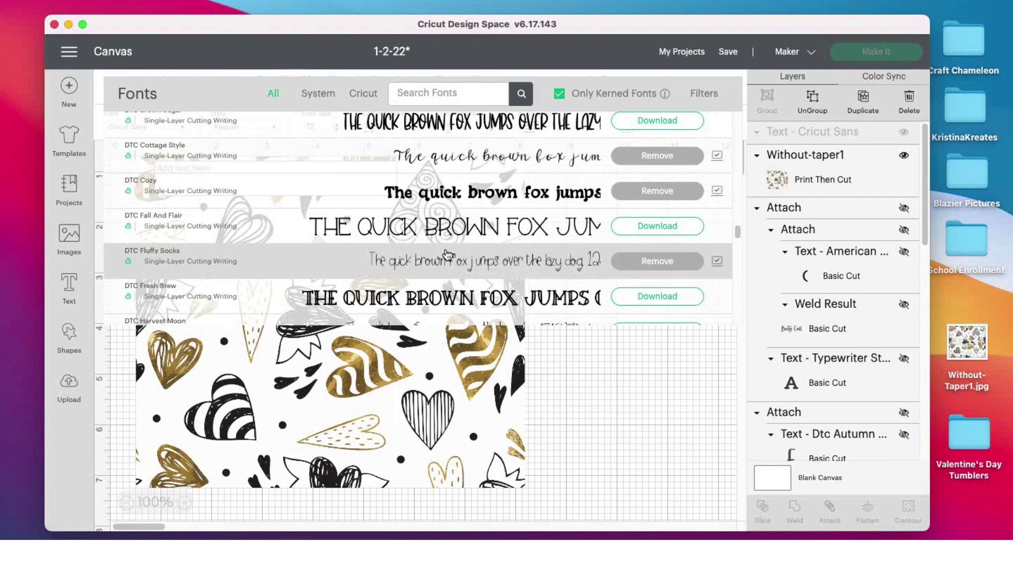
scroll(447, 255, down, 1)
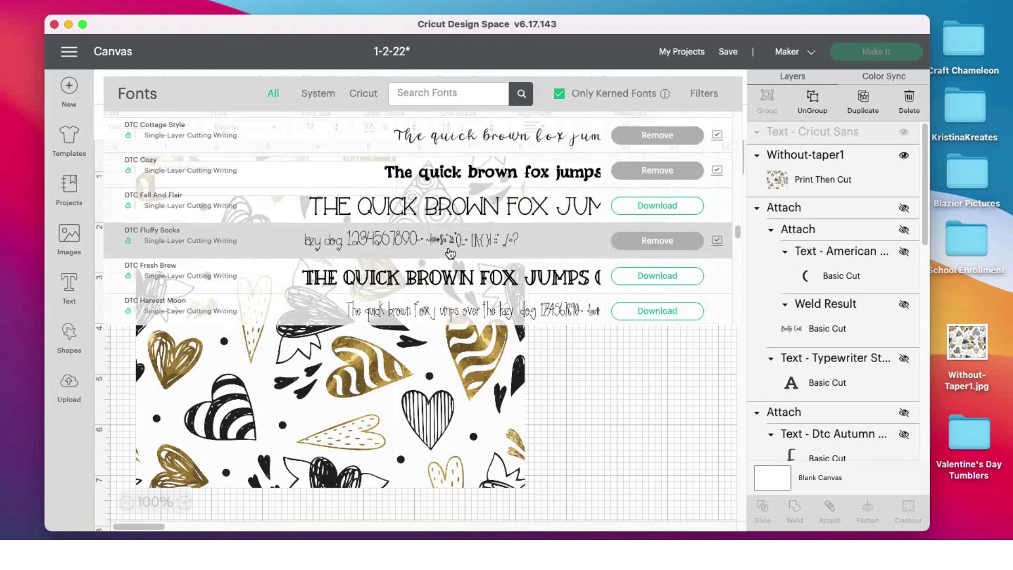
scroll(450, 253, up, 10)
scroll(450, 253, up, 6)
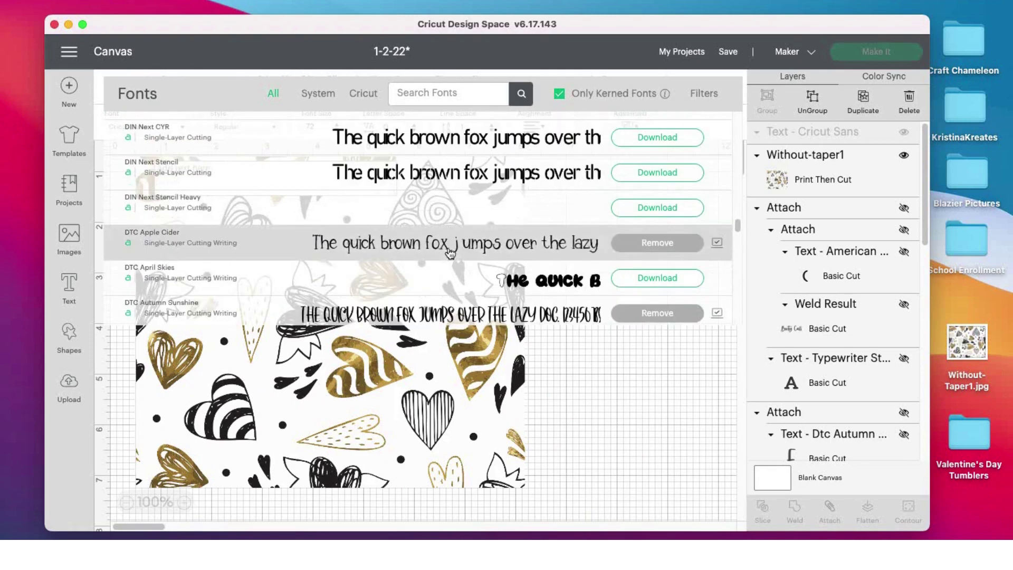
scroll(450, 253, up, 1)
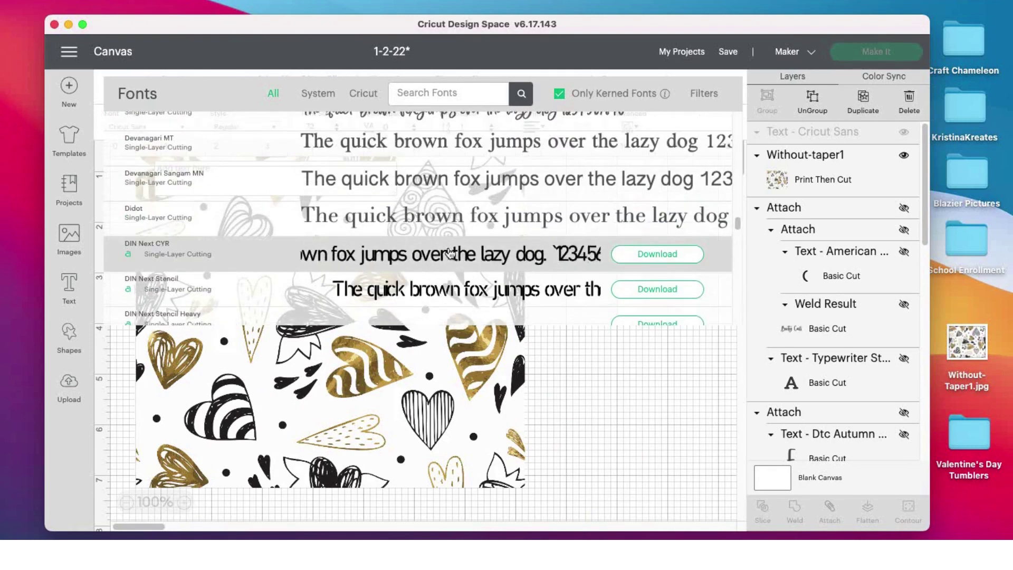
scroll(450, 254, up, 3)
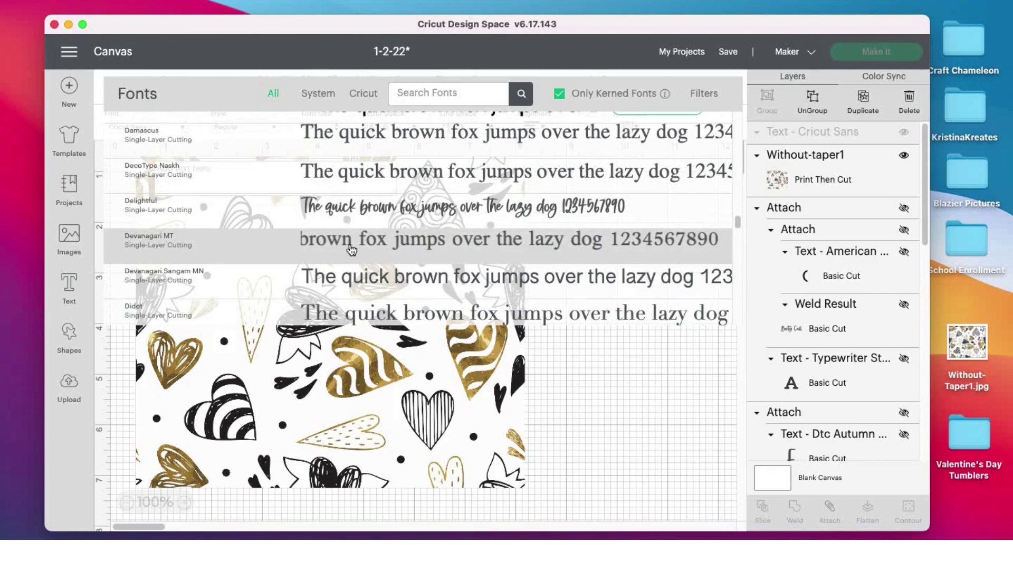
click(321, 216)
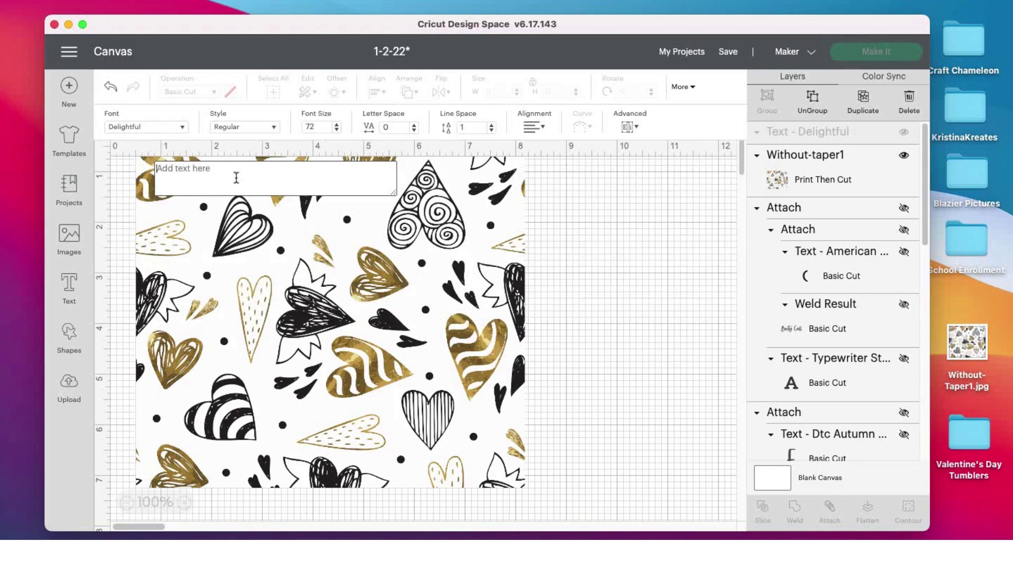
Step: Type 'Happy Valentines Day' and drag the text down over the pattern
text(Happy)
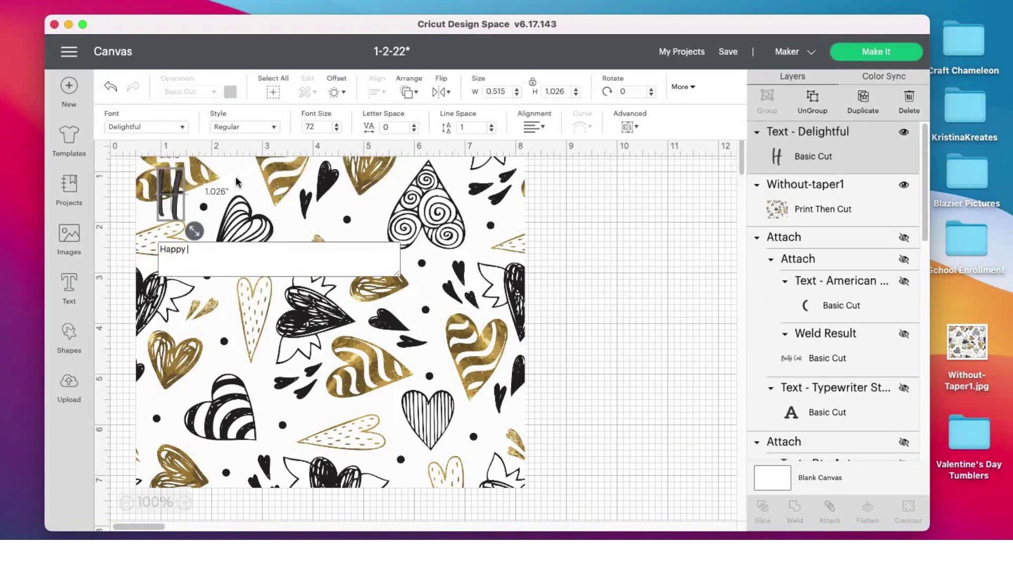
text( Valentine)
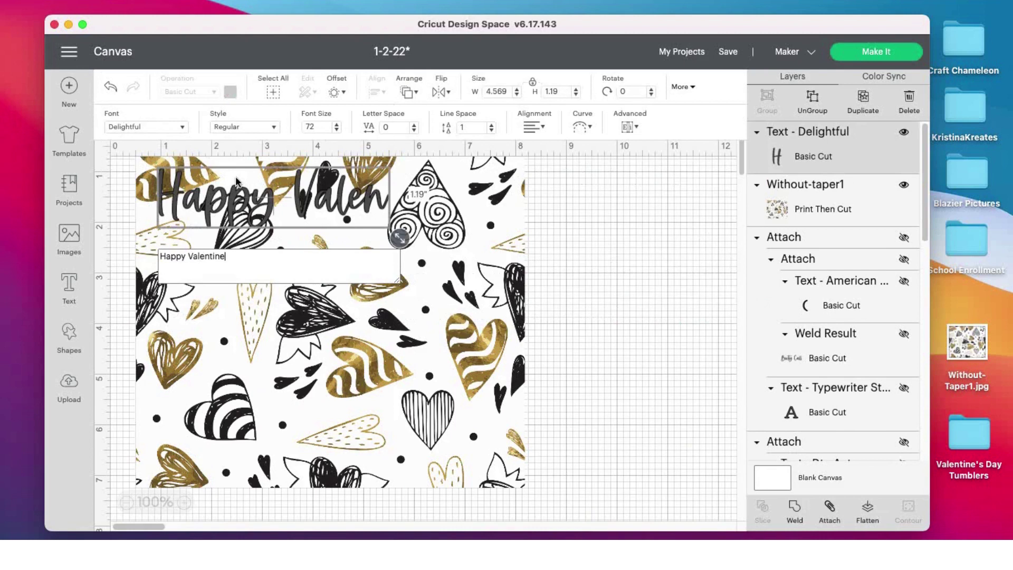
text(s Day)
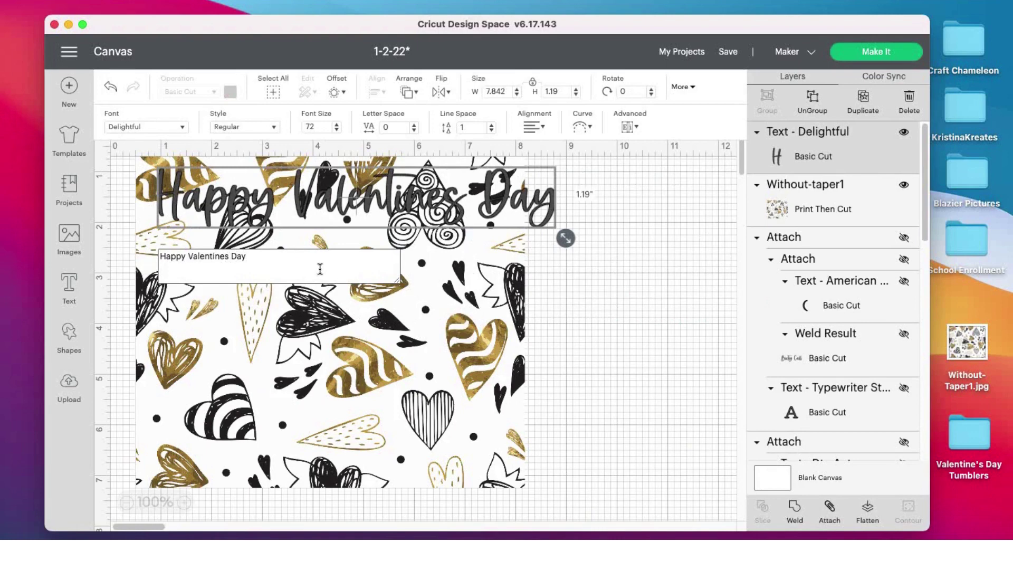
click(622, 350)
drag(524, 216, 565, 443)
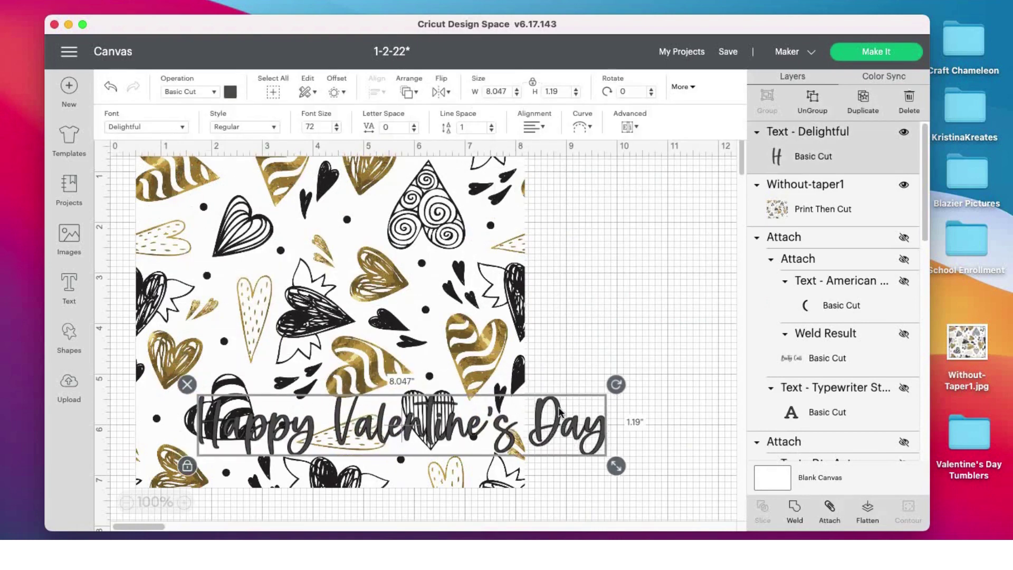
Step: Move the greeting below the hearts image and weld its letters into one layer
scroll(527, 320, down, 5)
drag(523, 220, 522, 346)
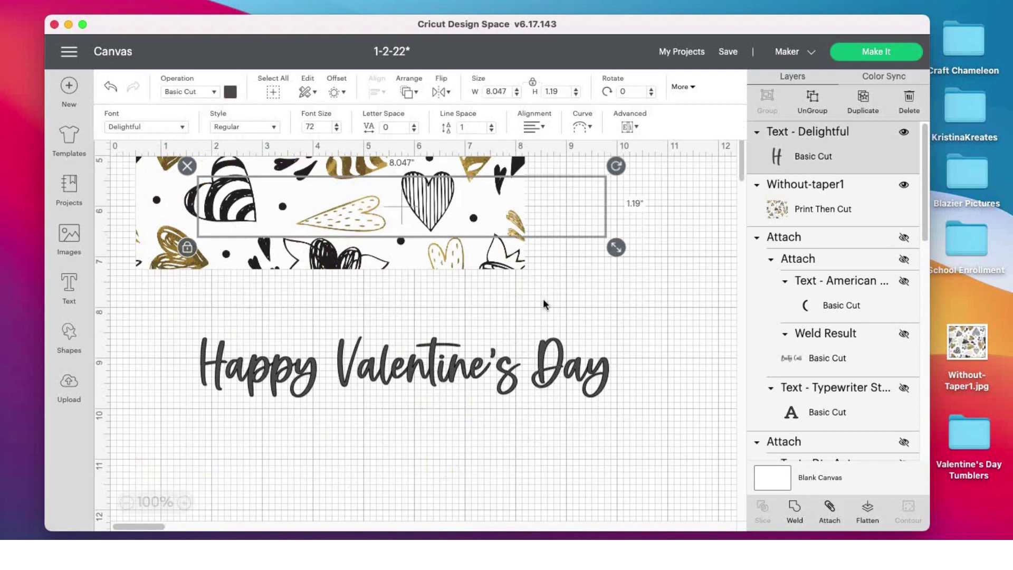
click(796, 507)
click(560, 471)
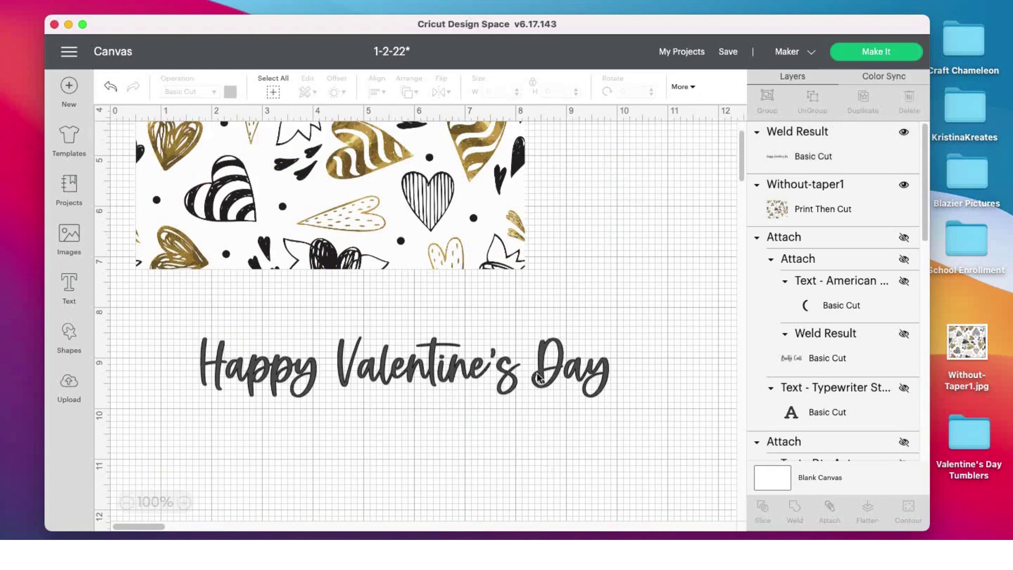
Step: Set the greeting's operation to Print Then Cut
click(580, 384)
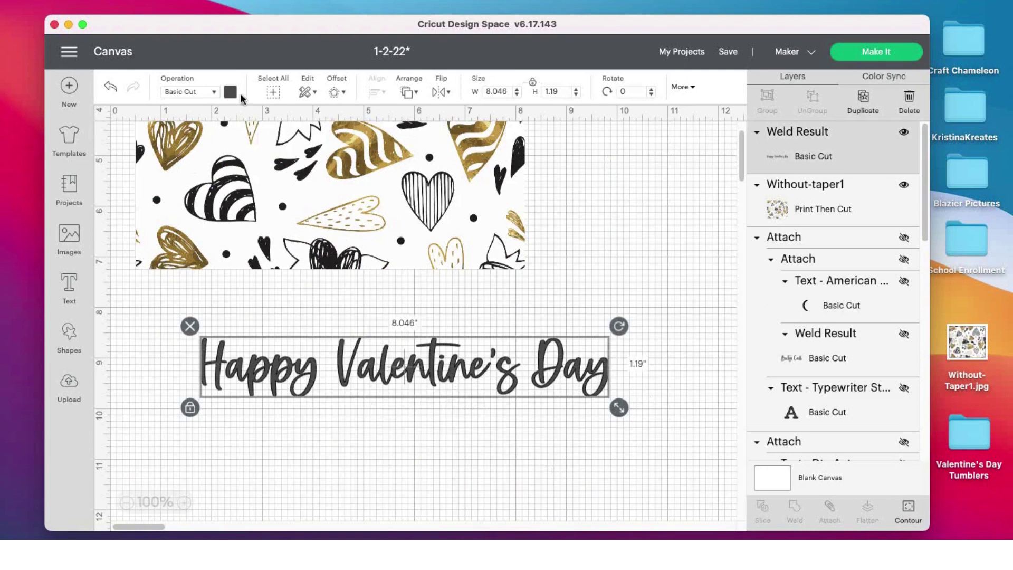
click(187, 93)
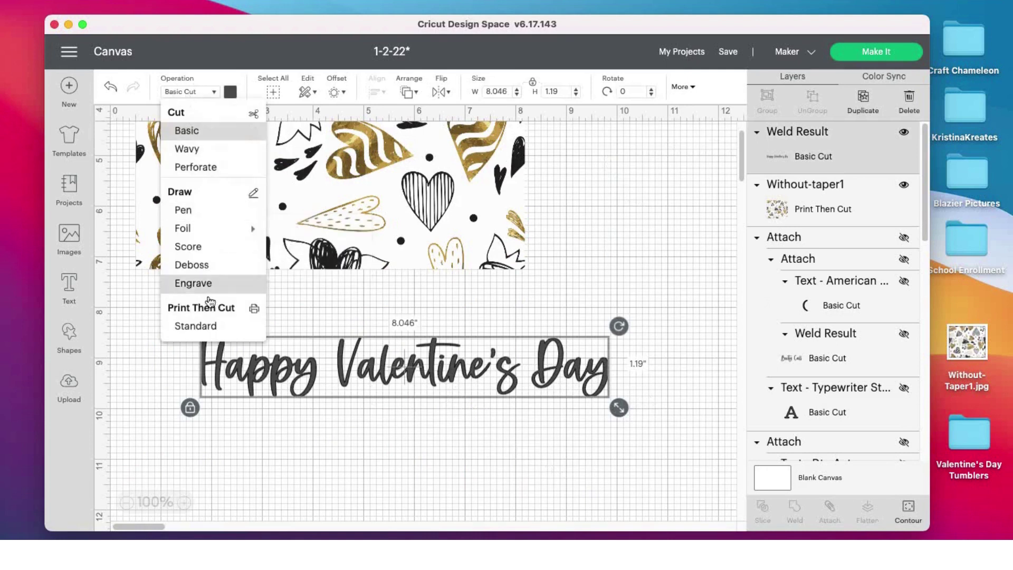
click(195, 326)
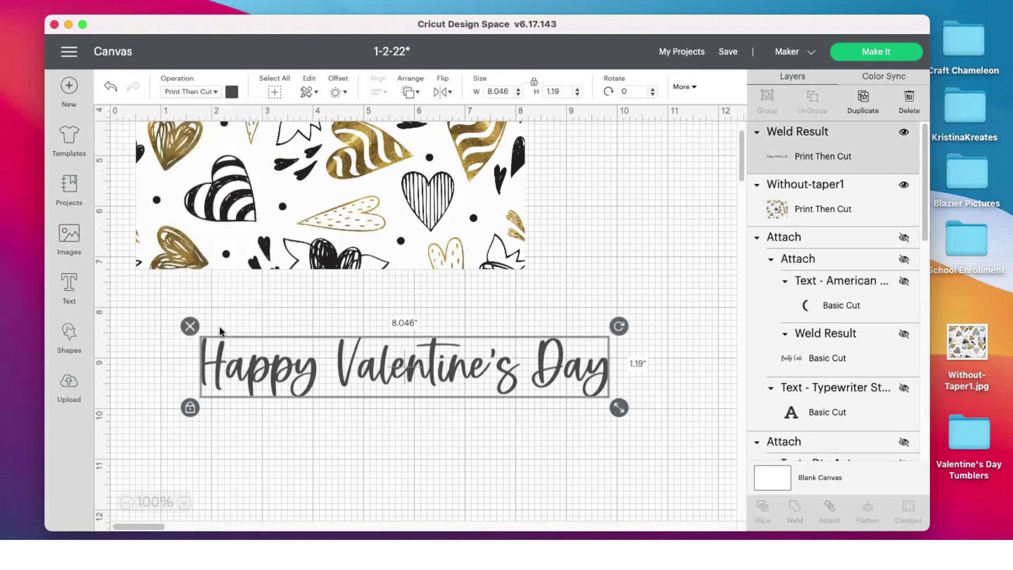
Step: Try a custom yellow, then colour the greeting dark red
click(232, 93)
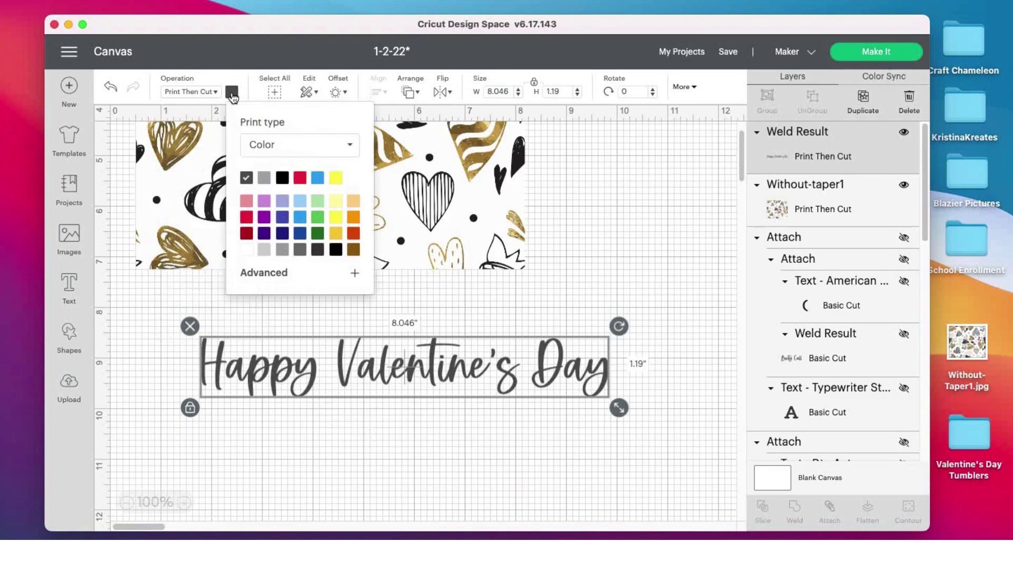
click(353, 273)
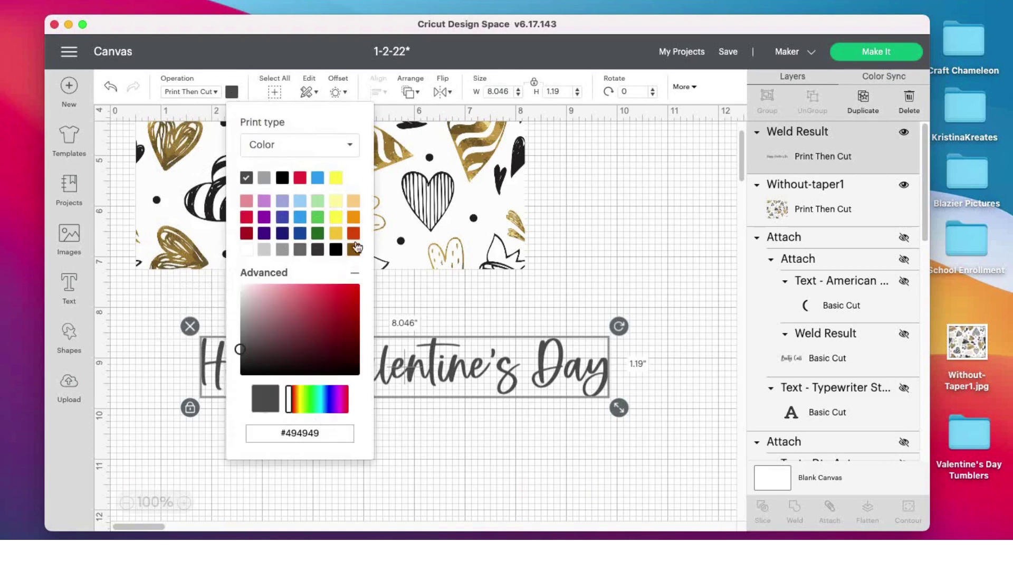
drag(289, 407, 298, 410)
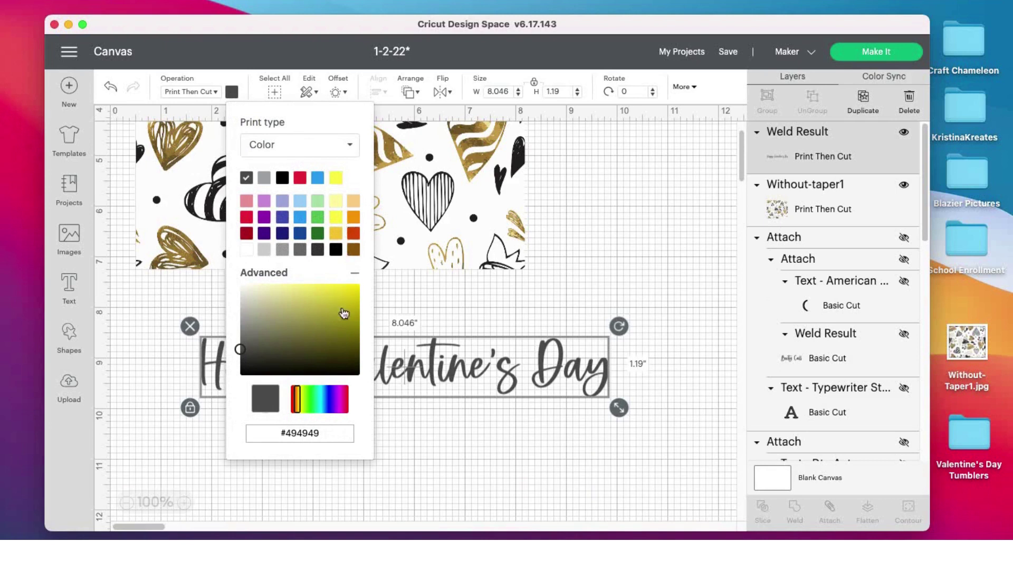
click(317, 298)
click(502, 427)
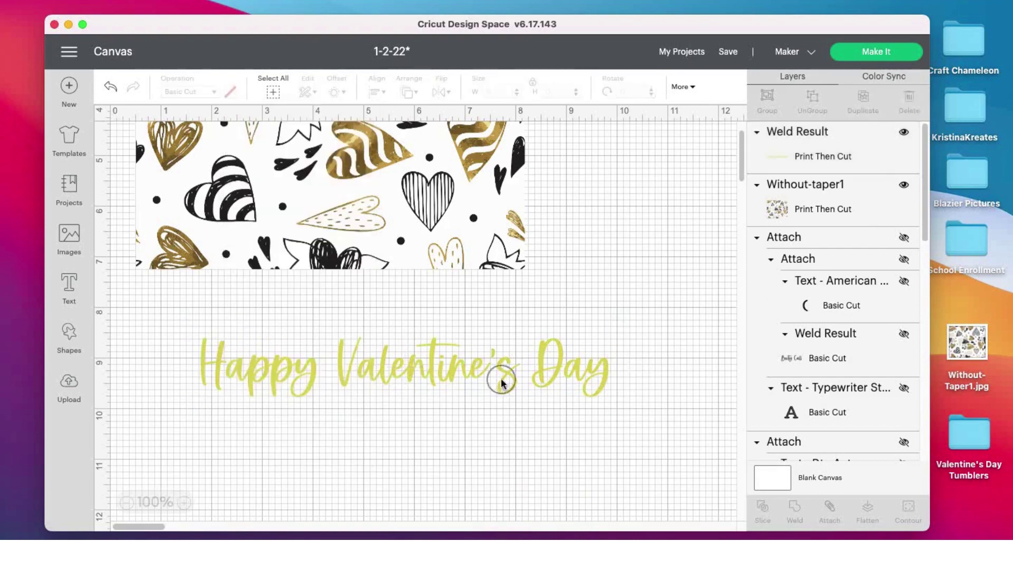
drag(501, 382, 470, 396)
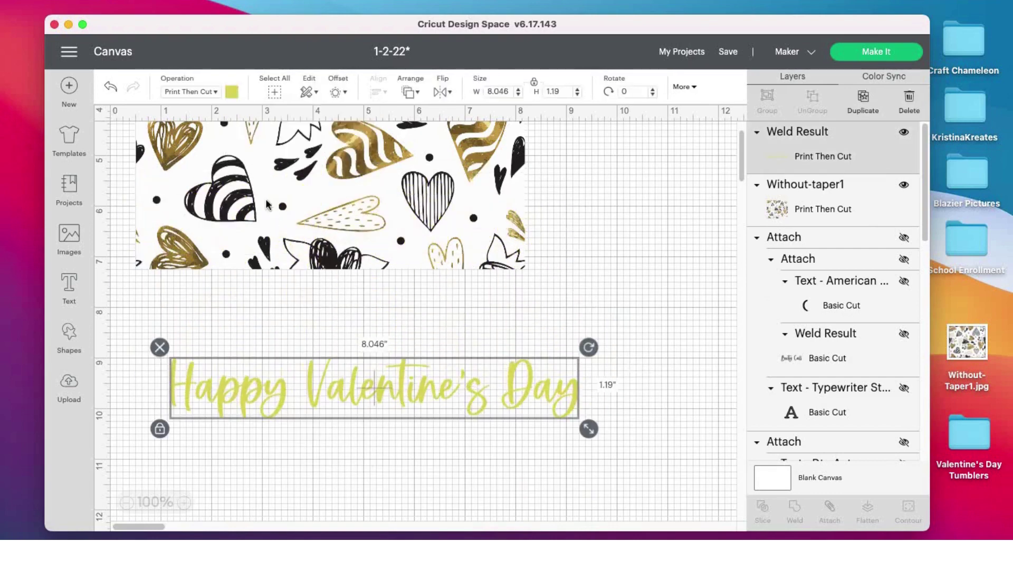
click(232, 93)
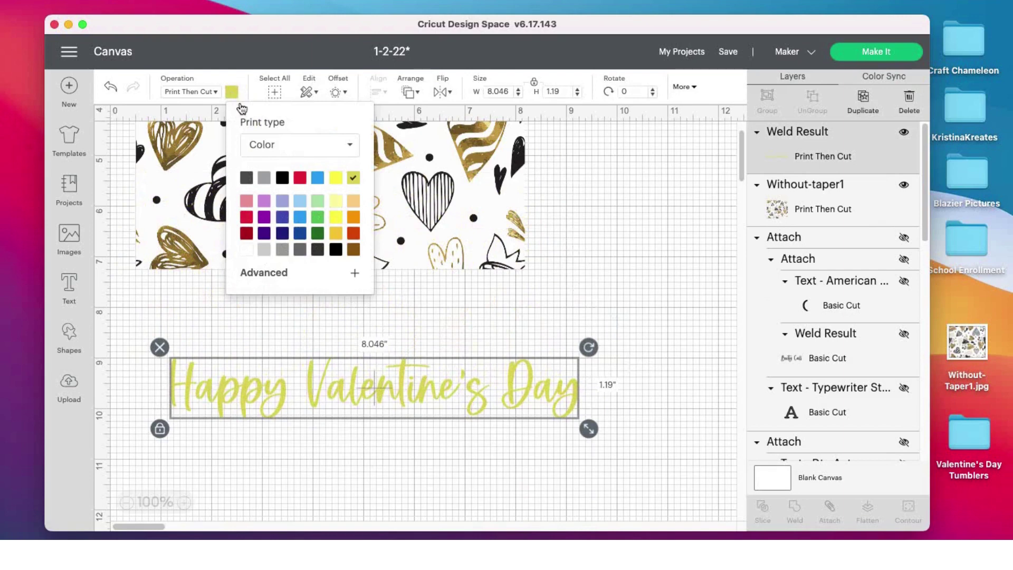
click(246, 232)
Step: Move the red greeting onto the hearts image and shrink it to about 4.4 in wide
scroll(407, 394, up, 5)
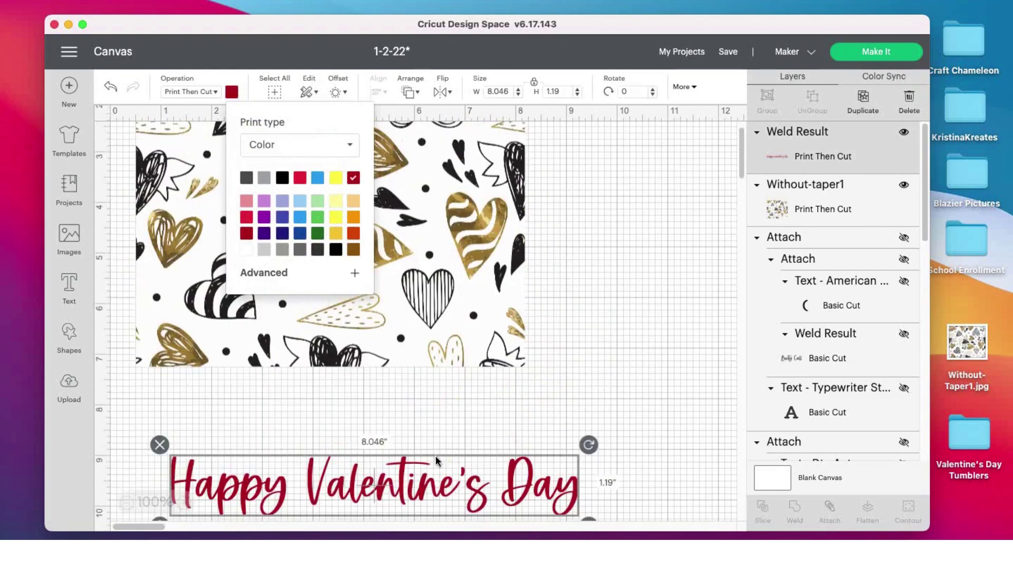
drag(436, 454, 395, 228)
scroll(391, 306, up, 5)
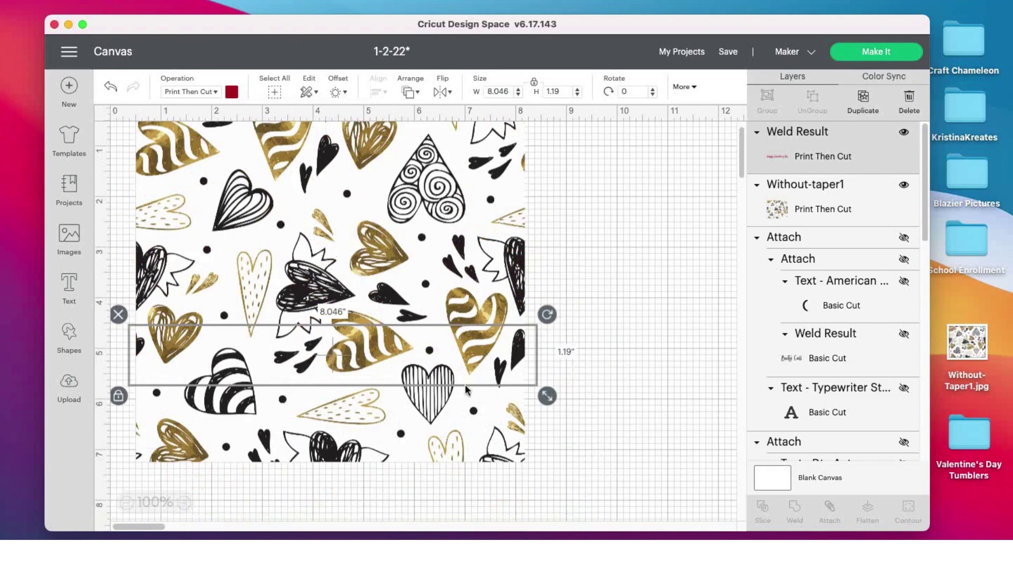
click(553, 407)
click(403, 364)
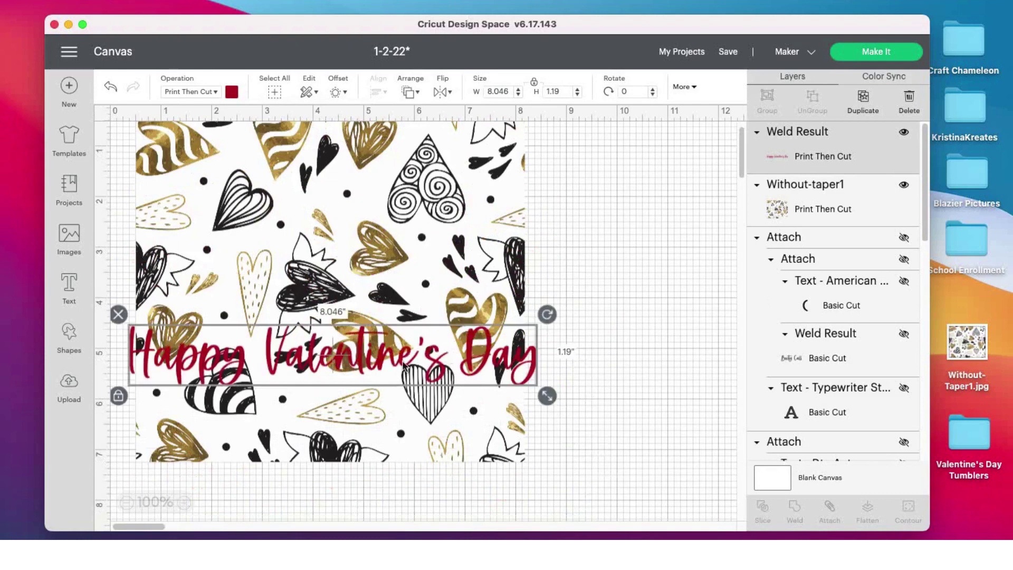
drag(547, 396, 362, 368)
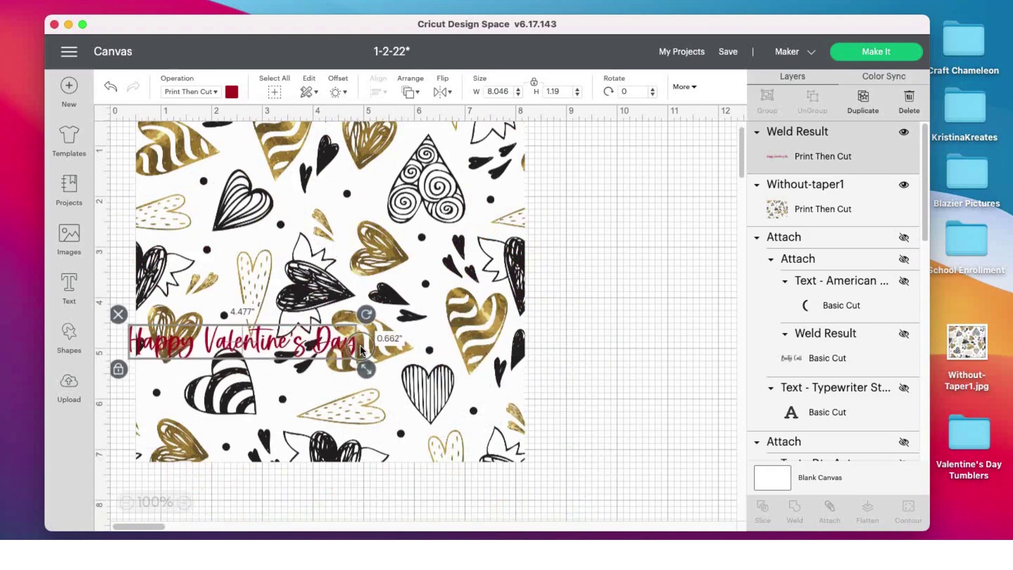
drag(303, 338, 377, 278)
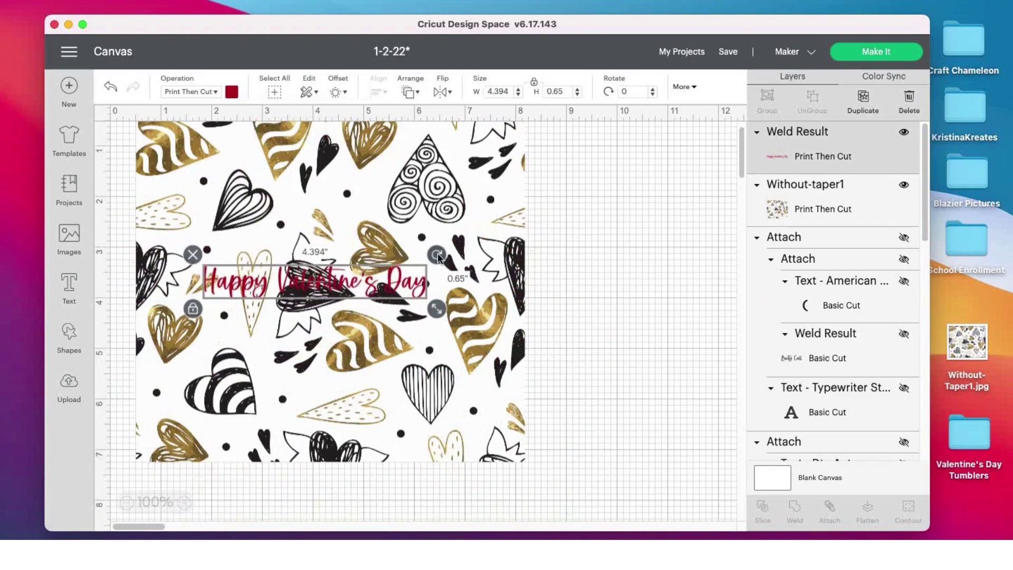
Step: Rotate the greeting vertical along the pattern's left edge, trimmed to about 4 in long
drag(436, 262, 290, 199)
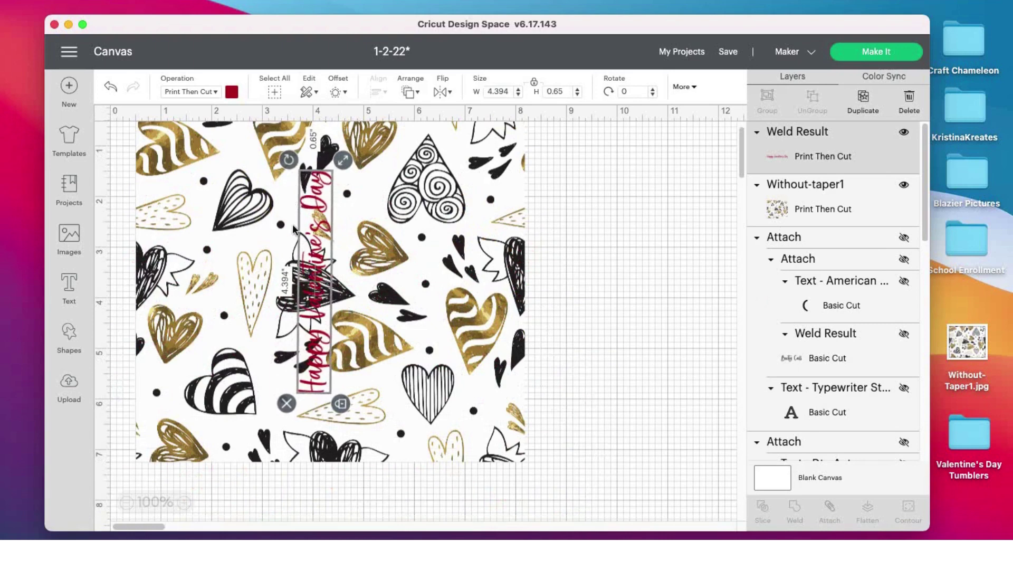
drag(313, 288, 197, 288)
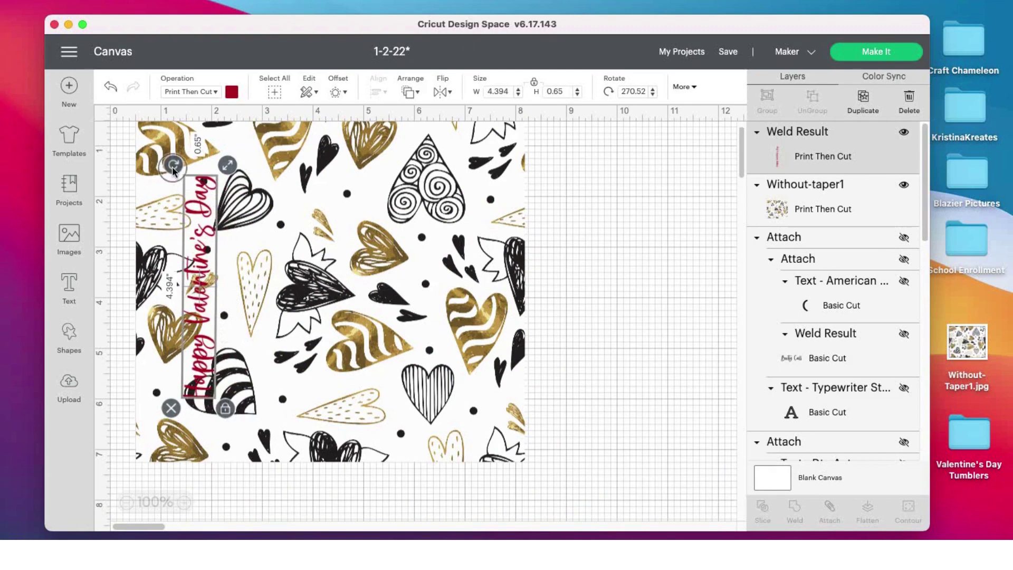
drag(172, 167, 174, 167)
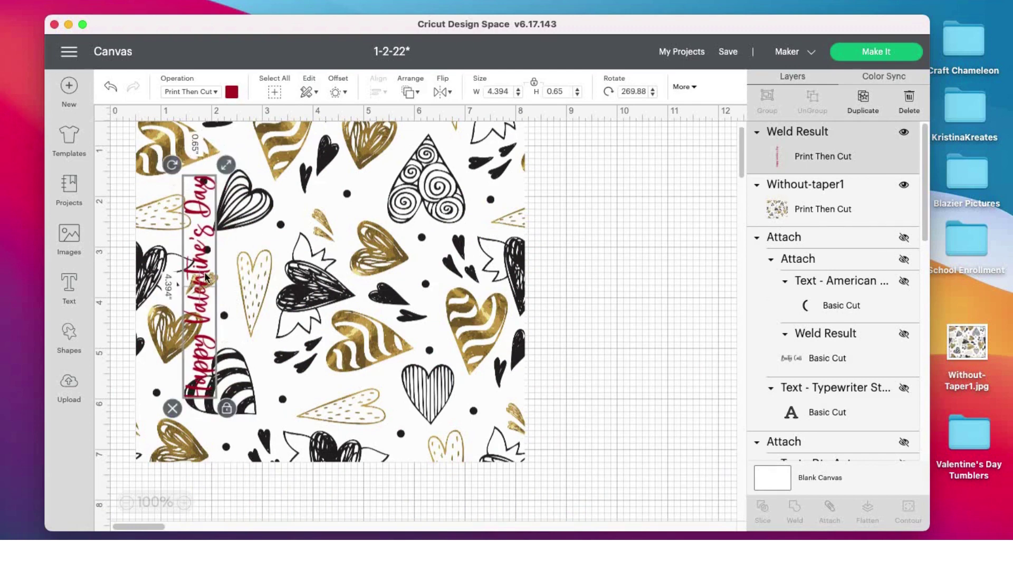
drag(206, 277, 215, 277)
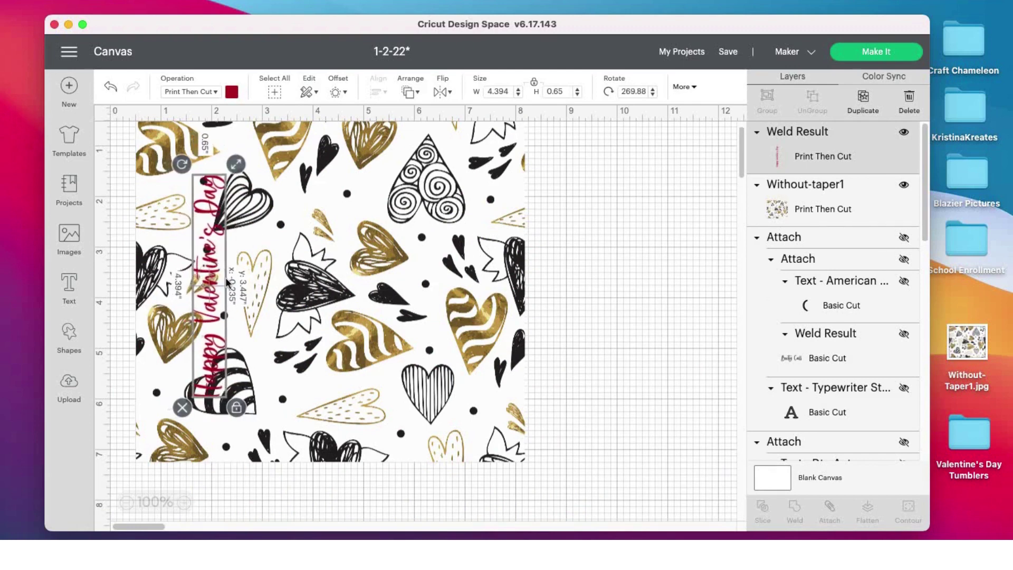
click(607, 353)
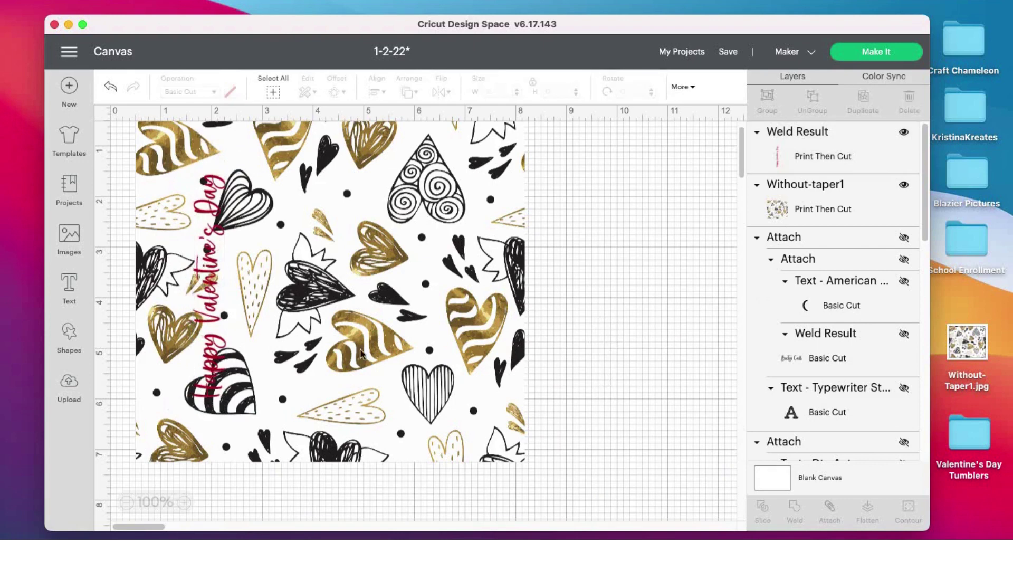
mouse_move(207, 343)
mouse_down()
mouse_move(250, 343)
mouse_move(196, 340)
mouse_up()
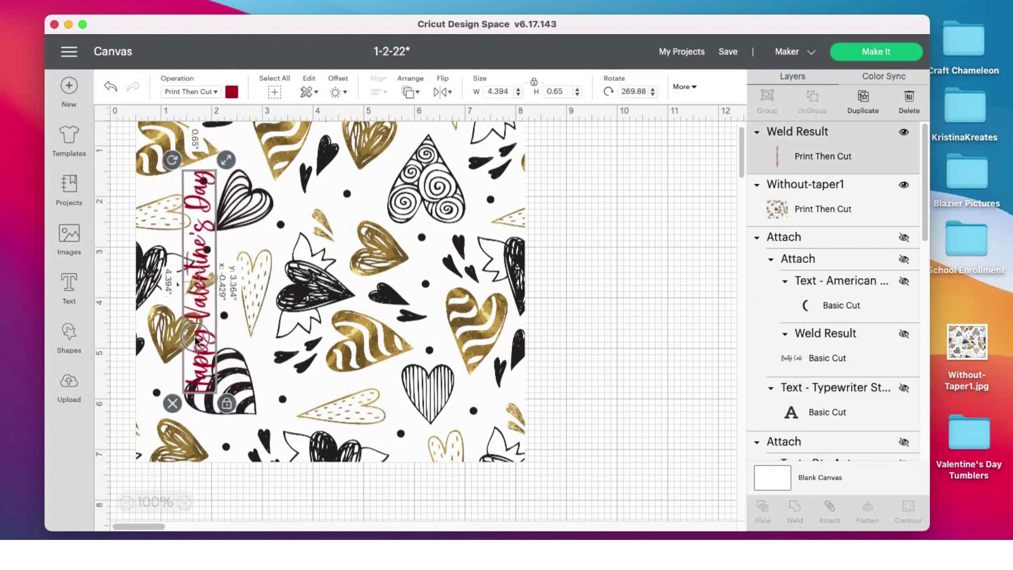
drag(225, 160, 219, 180)
drag(196, 245, 195, 234)
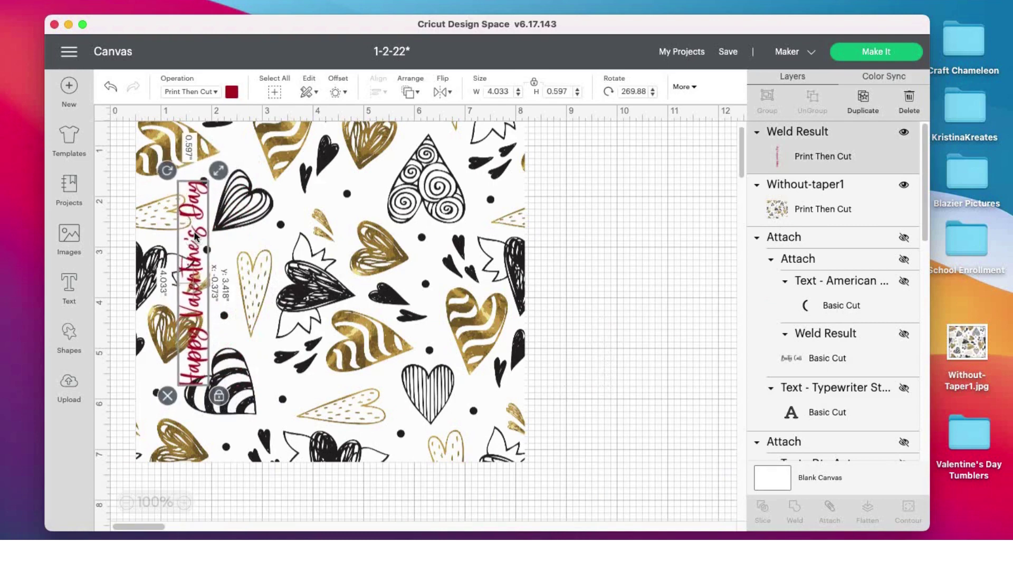
Step: Turn the greeting dark grey and attach it to the hearts image as one group
click(232, 92)
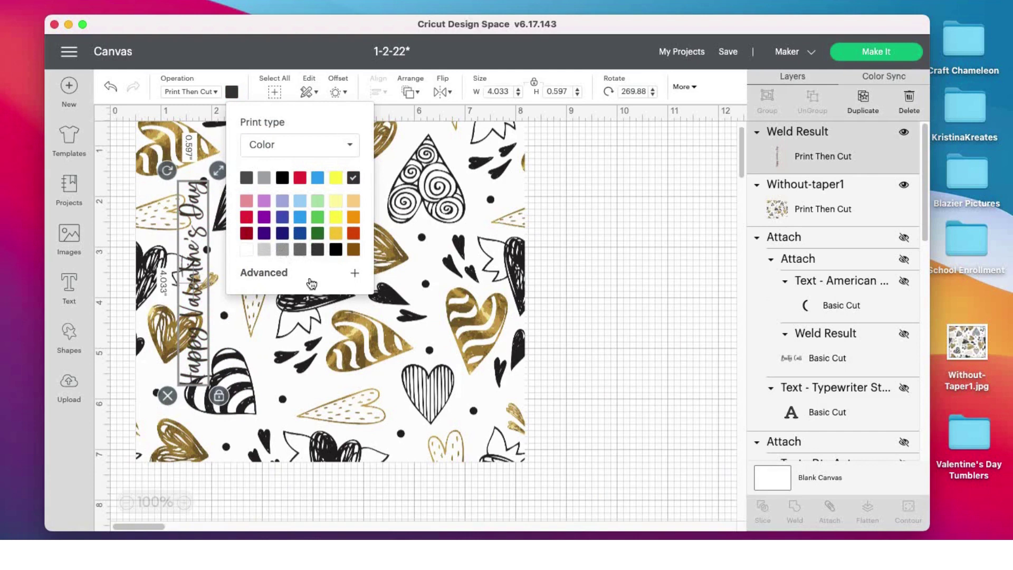
click(595, 323)
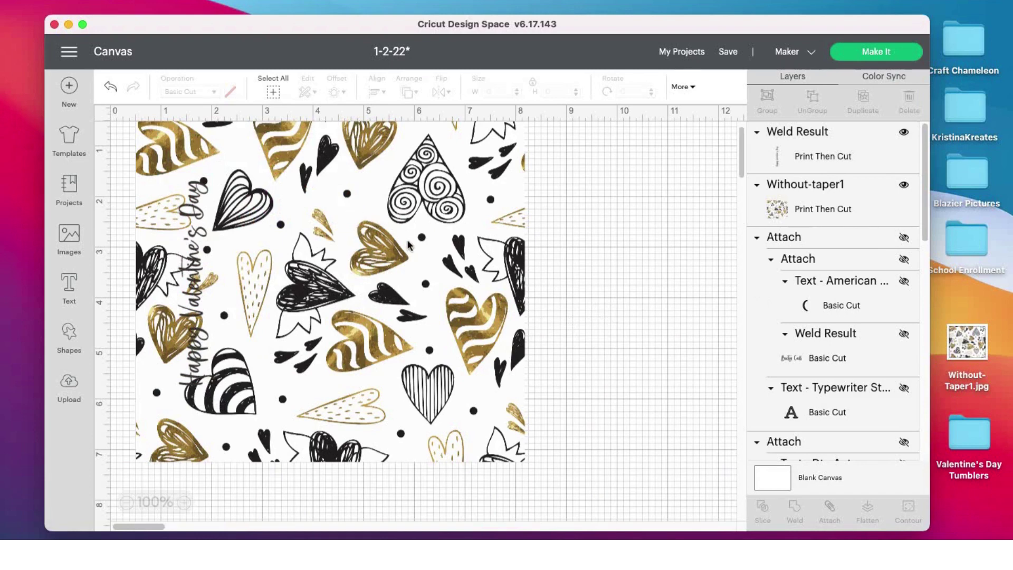
drag(595, 238, 118, 409)
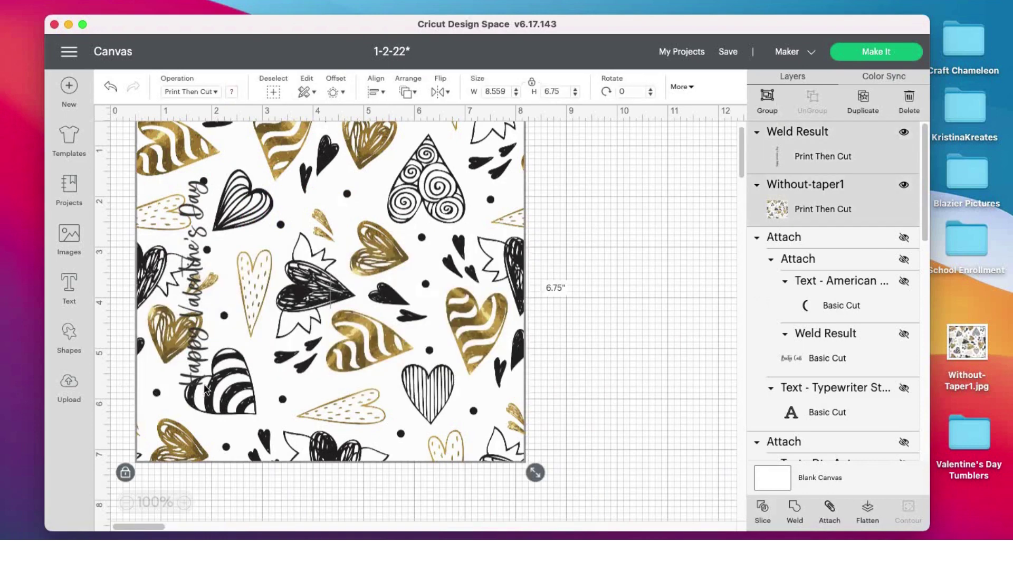
click(838, 521)
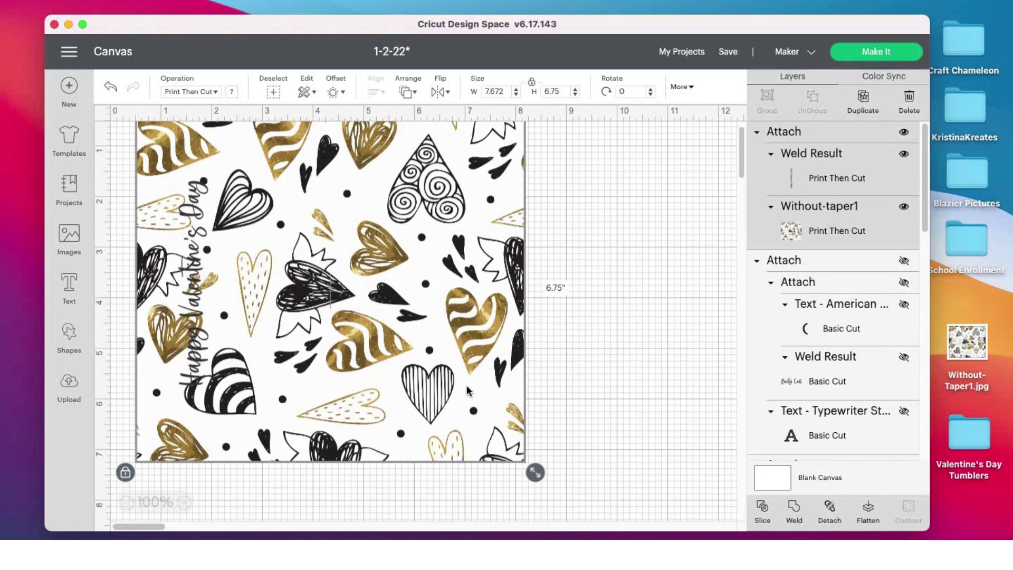
click(577, 337)
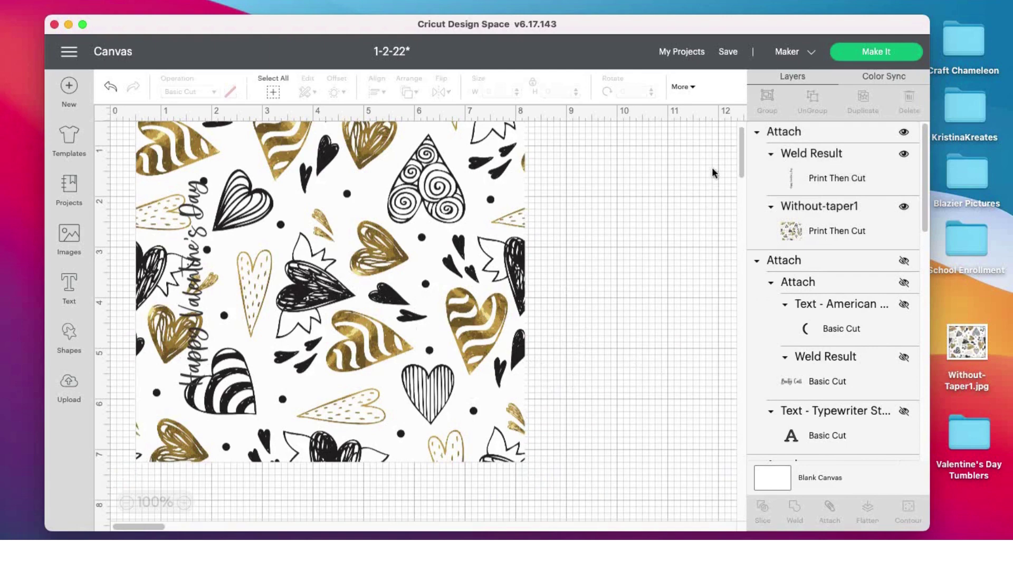
Step: Send the design to a Letter mat and turn Mirror on
click(875, 52)
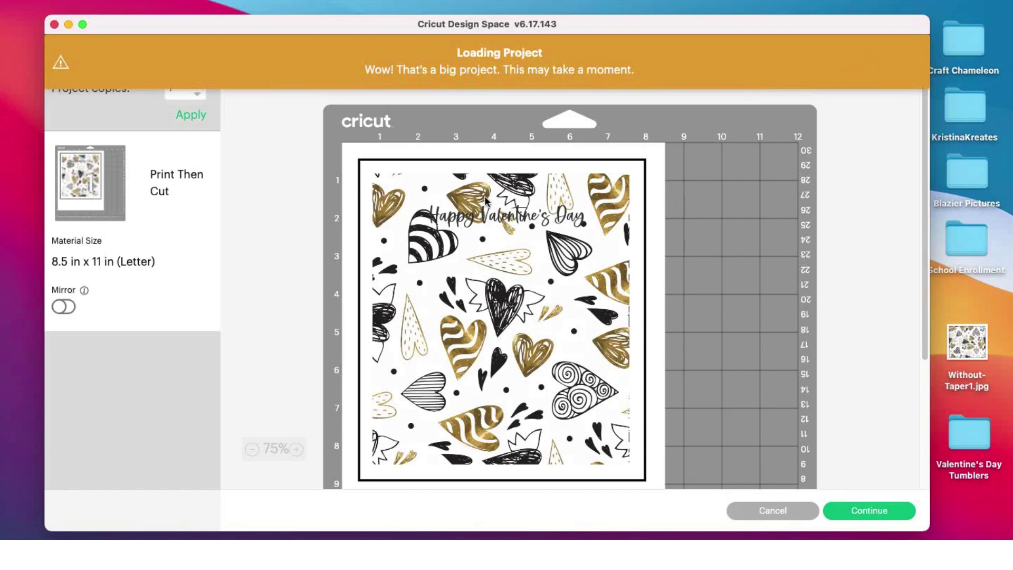
click(69, 308)
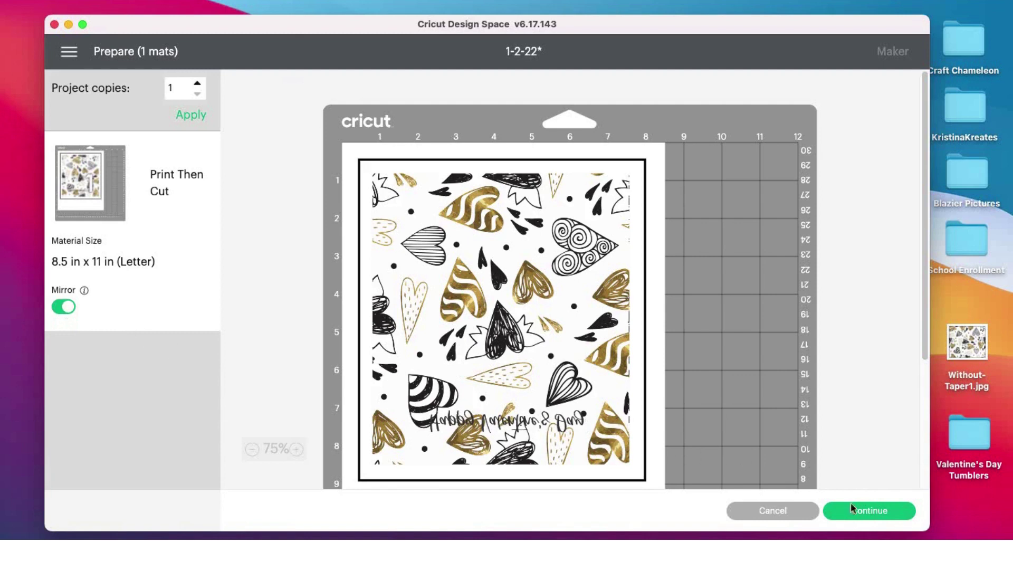
Step: Continue from the Prepare screen to the Make screen's Print step
click(874, 512)
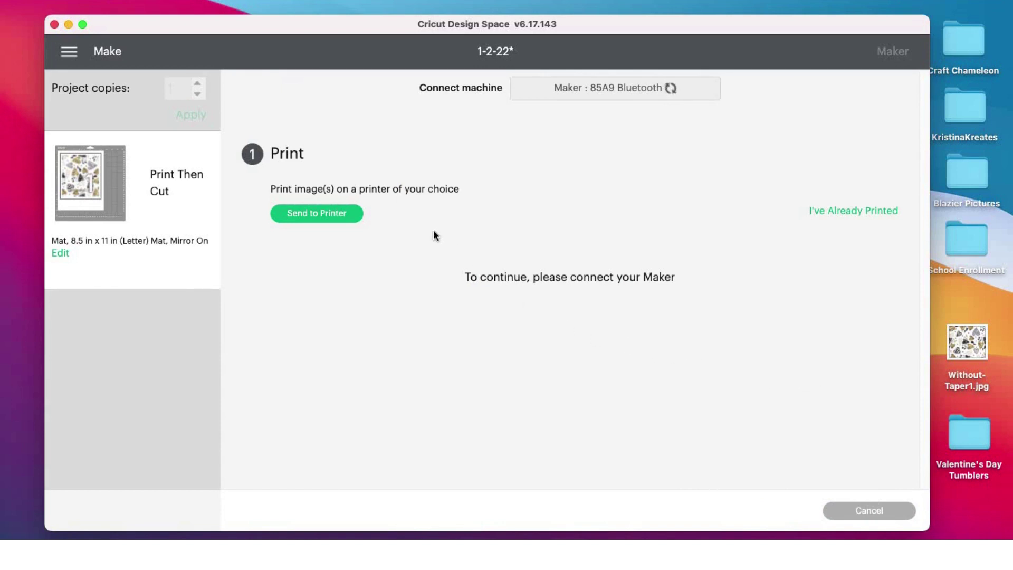
Step: Send the mat to the printer with Add Bleed off and Use System Dialog on
click(342, 224)
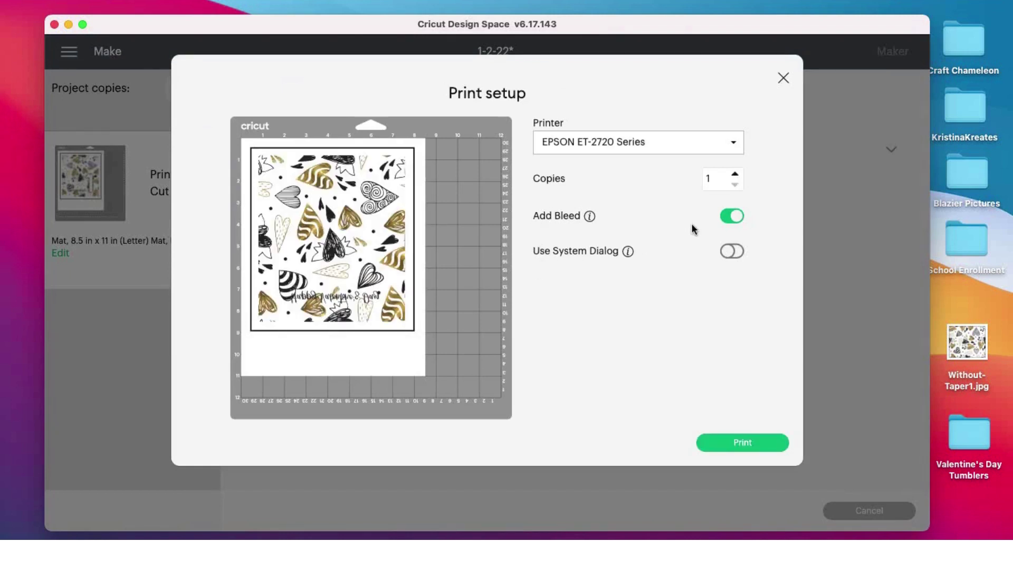
click(728, 218)
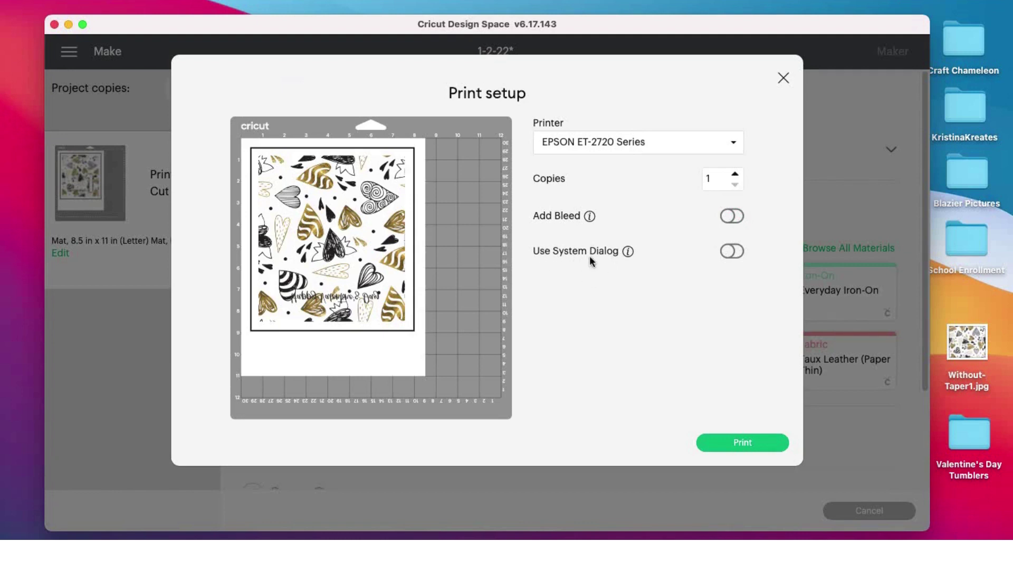
click(628, 253)
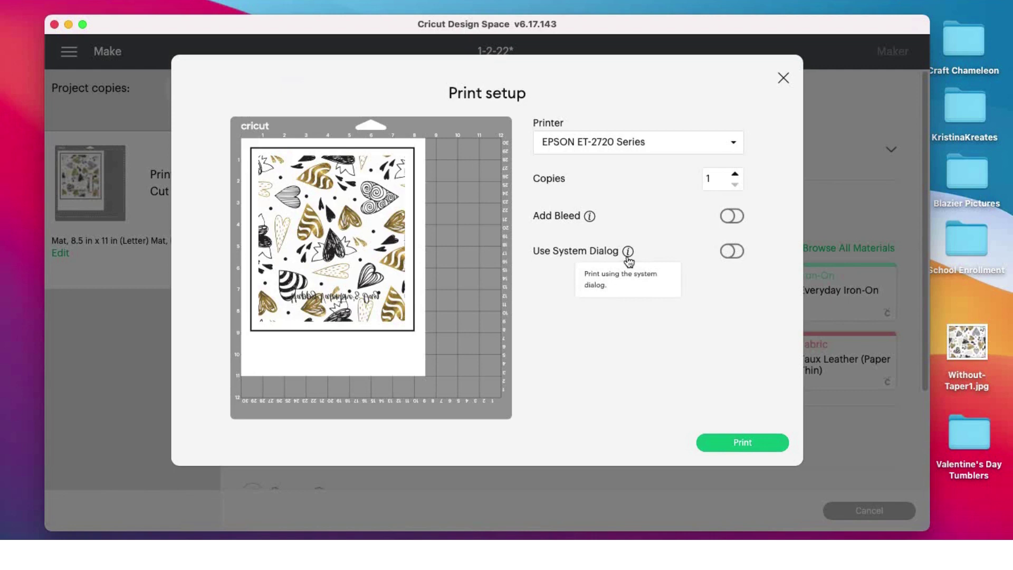
click(733, 252)
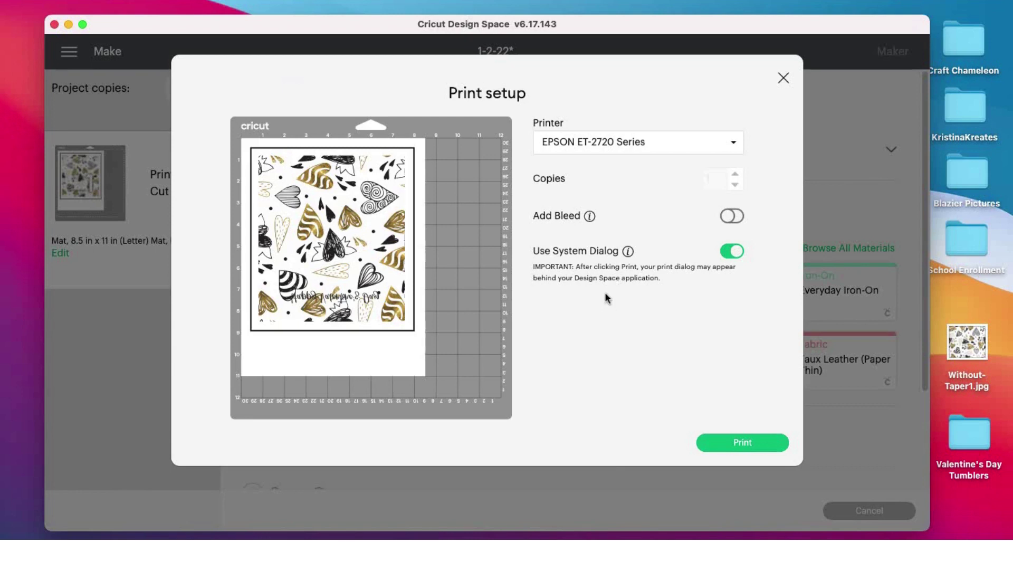
click(728, 446)
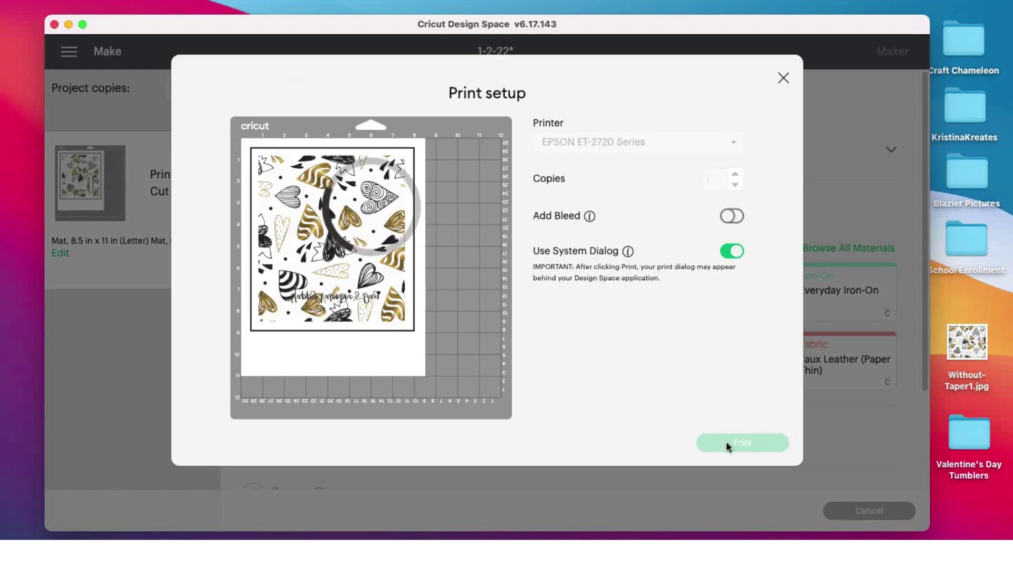
Step: Minimize the Cricut Design Space window to reveal the EPSON ET-2720 Print dialog
click(69, 25)
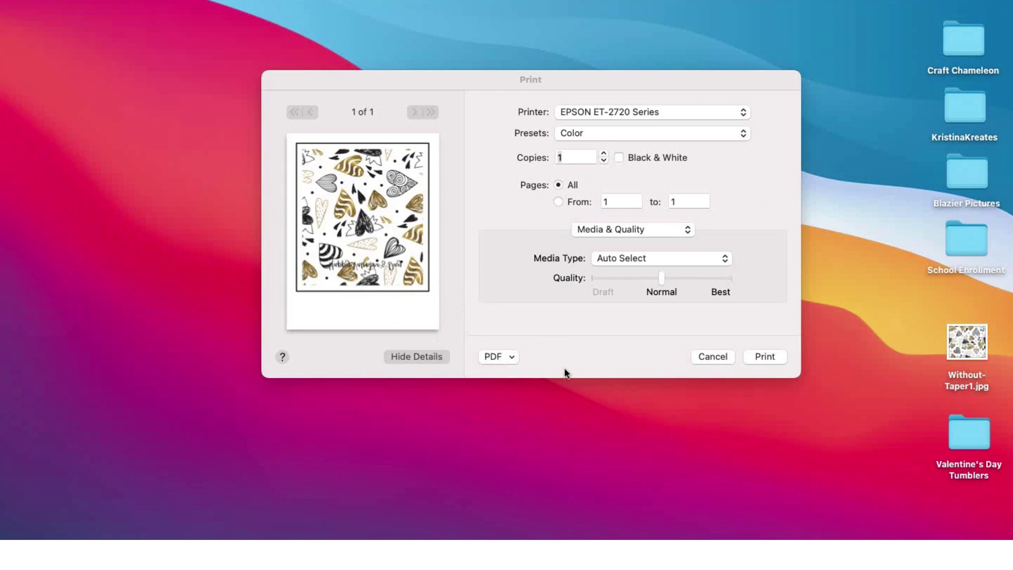
Step: Save the print output as a PDF named 'Teacher Tumbler' on the Desktop
click(495, 356)
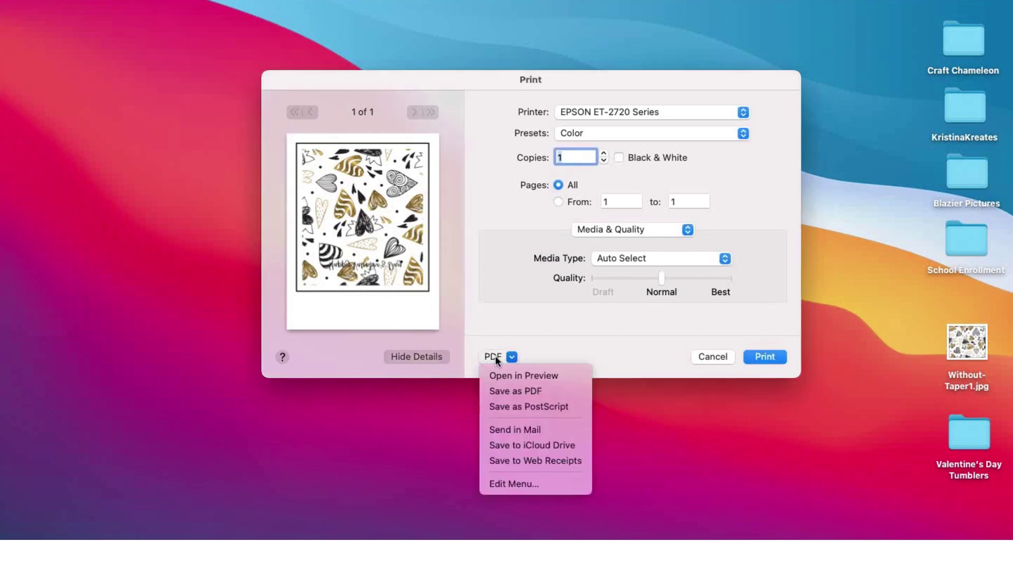
click(520, 393)
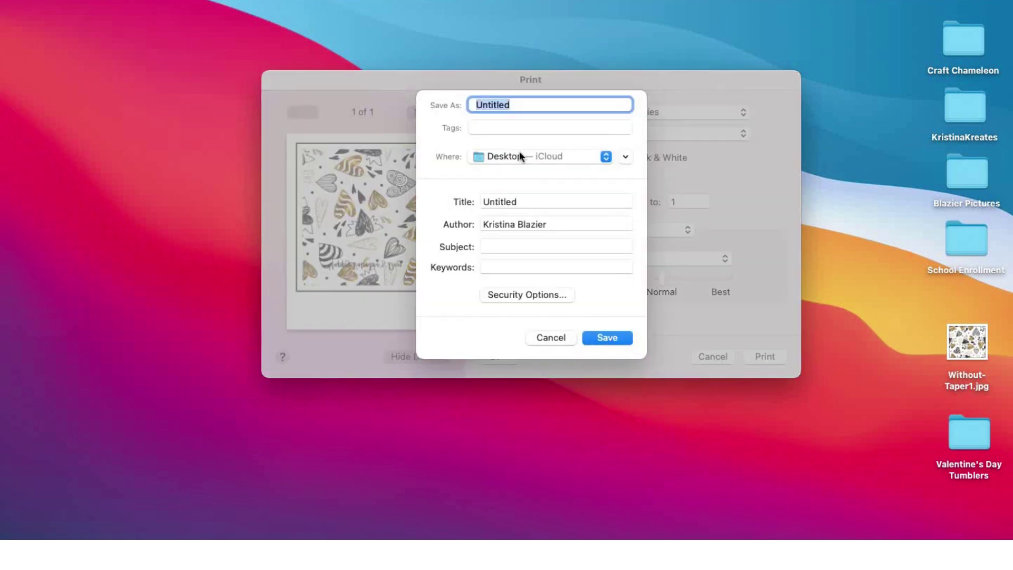
key(BackSpace)
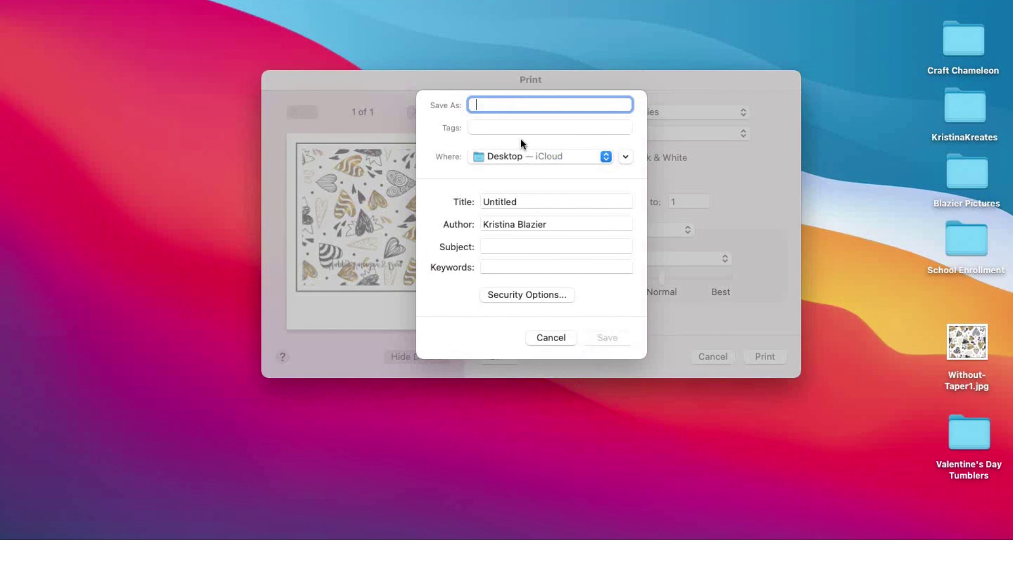
text(Teach)
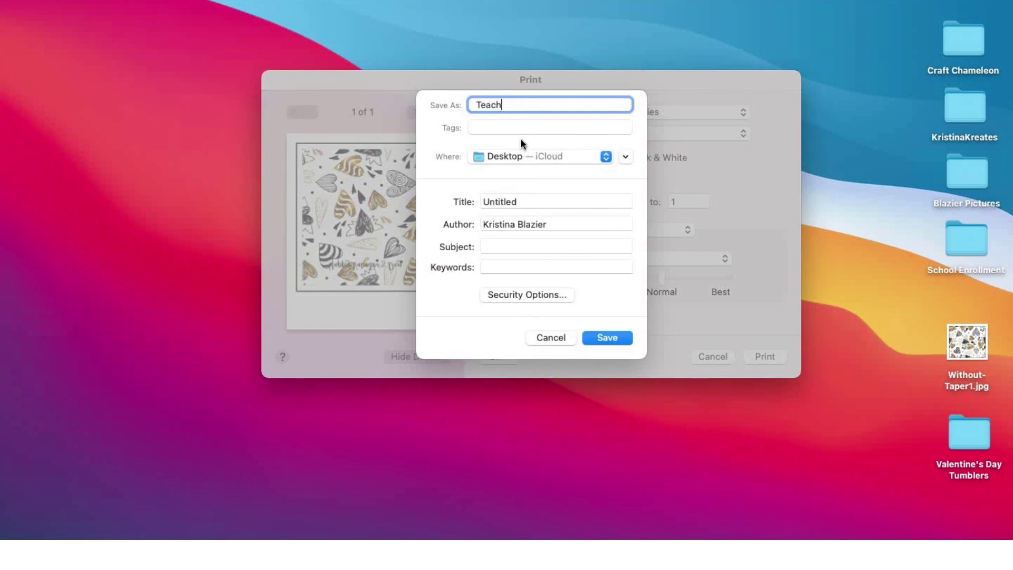
text(er Tumbler)
click(630, 340)
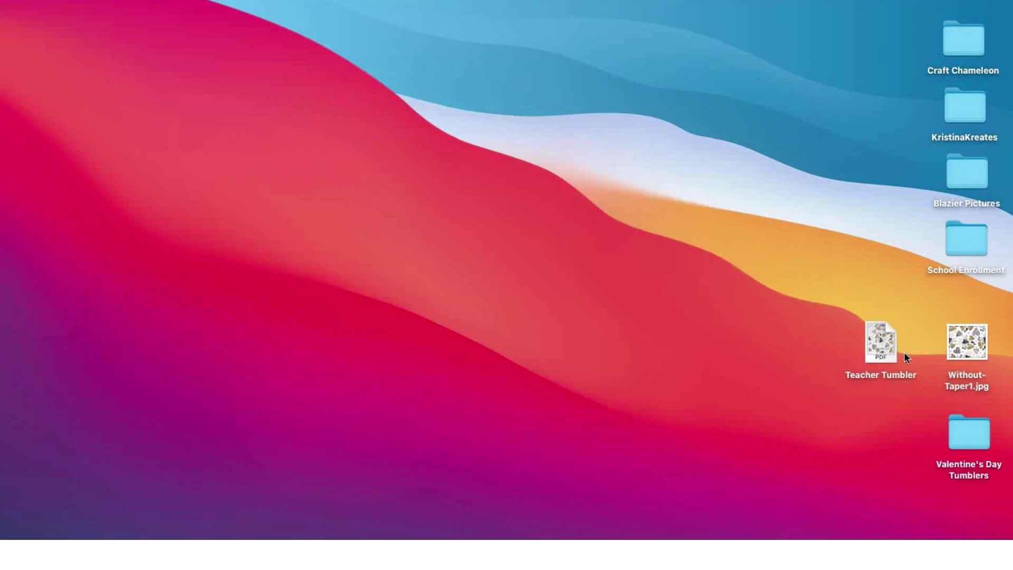
Step: Open Teacher Tumbler.pdf in Preview, nudge the window up, and rotate the page to landscape
double_click(889, 353)
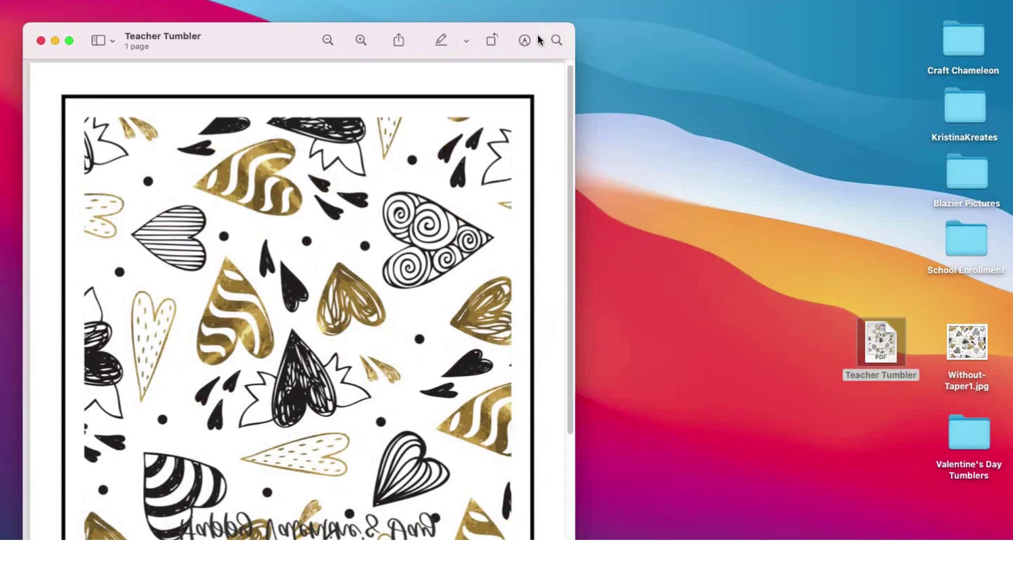
click(541, 18)
mouse_move(540, 18)
mouse_down()
mouse_move(525, 29)
mouse_move(530, 18)
mouse_up()
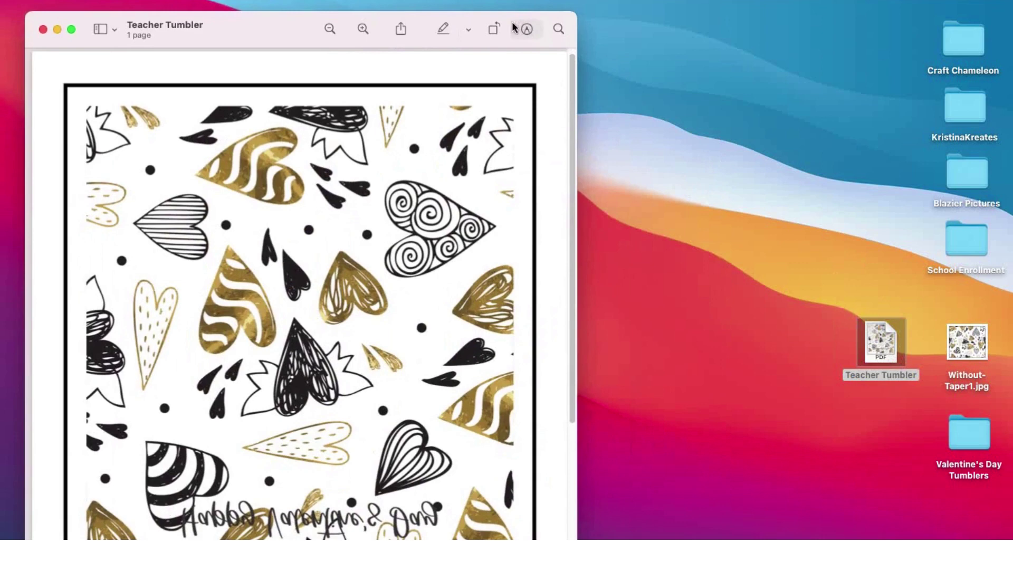
click(493, 30)
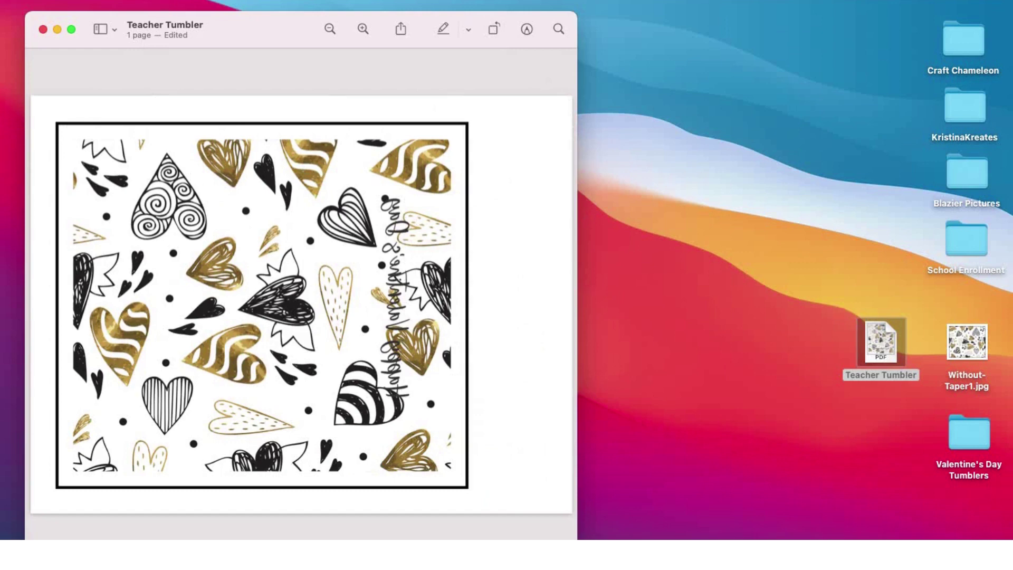
Step: Show the Markup Toolbar and draw a rectangular selection around the hearts inside the black border
click(148, 0)
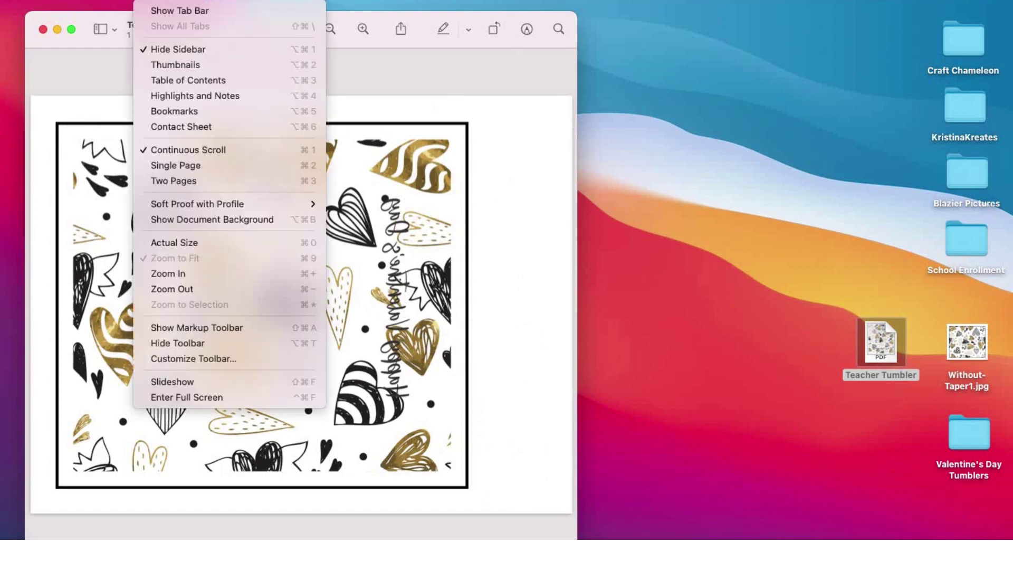
click(177, 330)
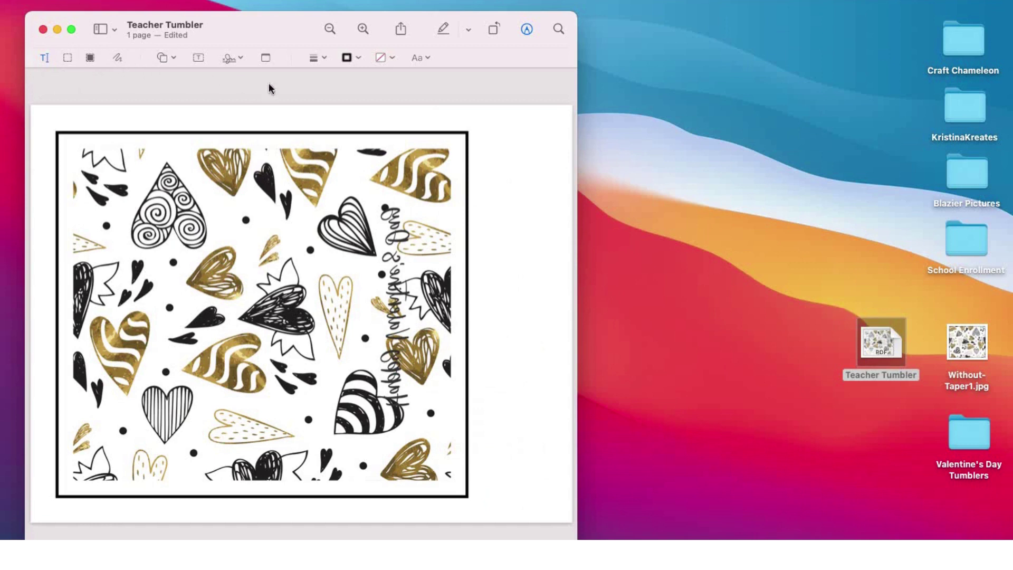
click(67, 59)
drag(70, 149, 452, 481)
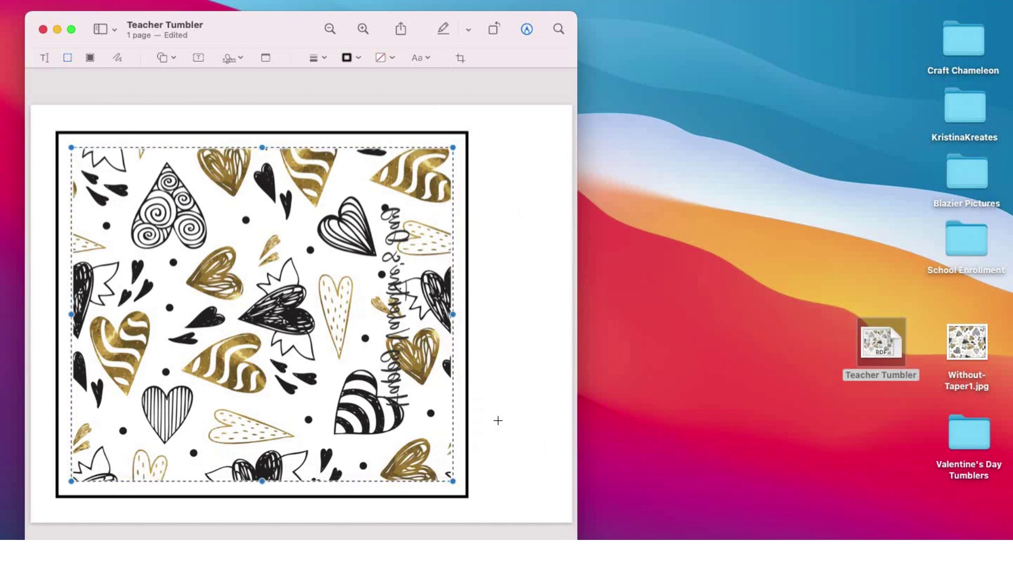
Step: Crop the page to the selected heart pattern, confirm the warning, and clear the selection
click(458, 59)
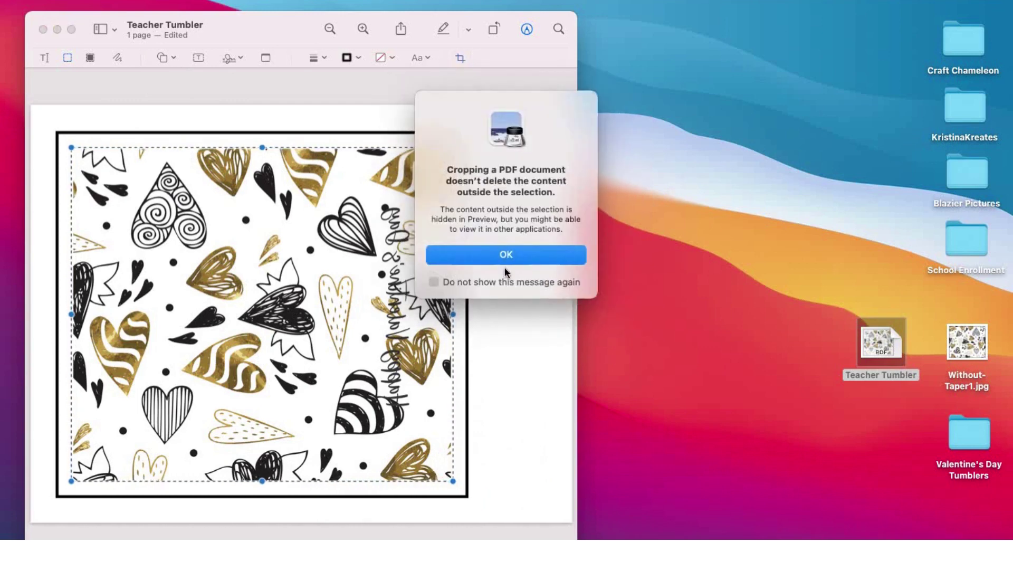
click(506, 261)
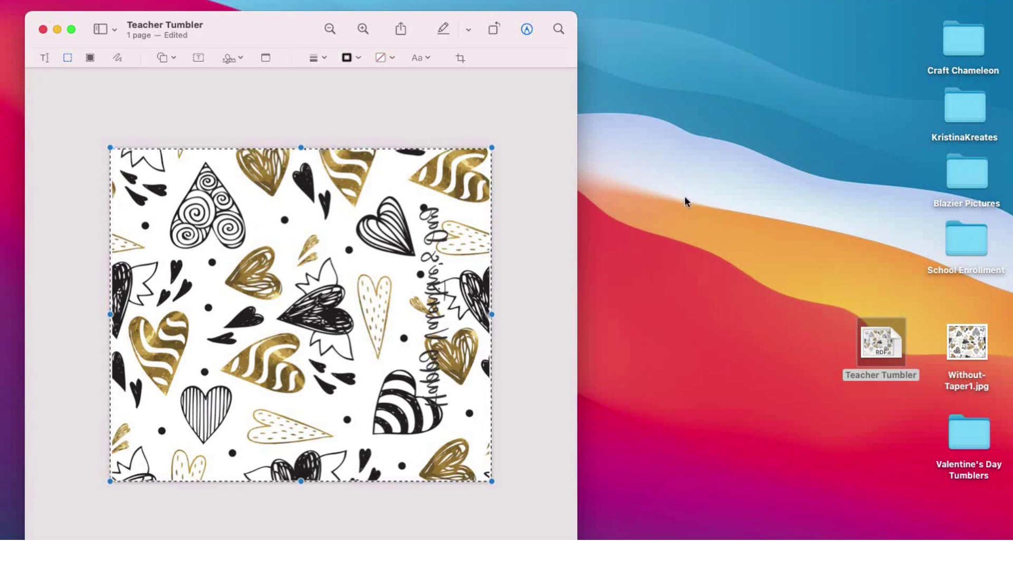
click(547, 271)
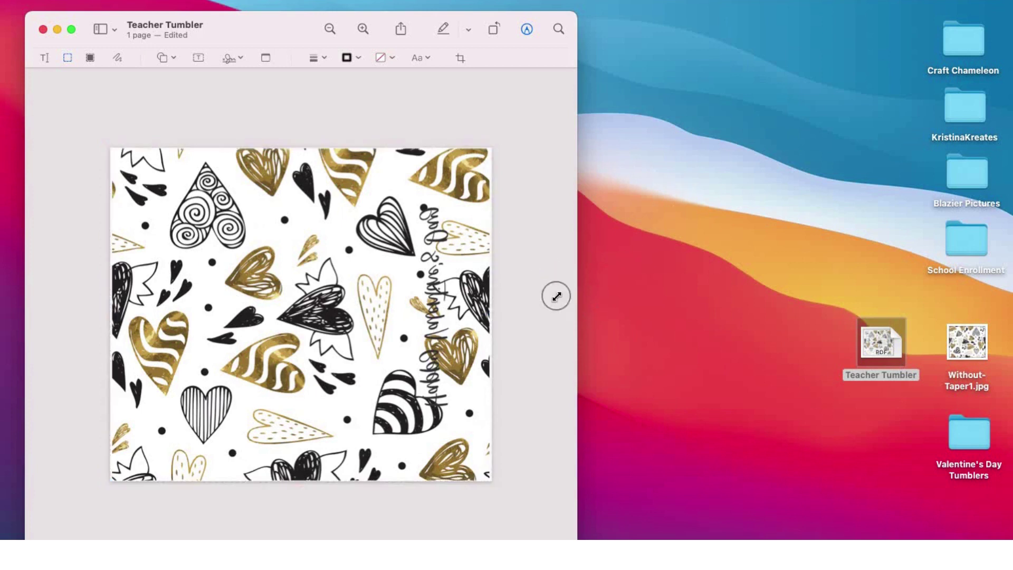
click(659, 296)
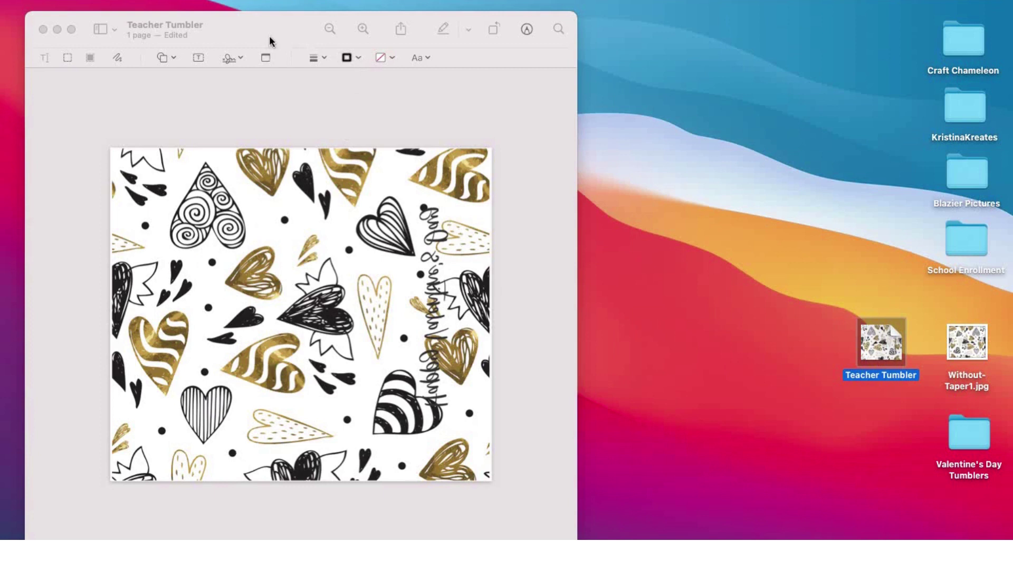
click(277, 17)
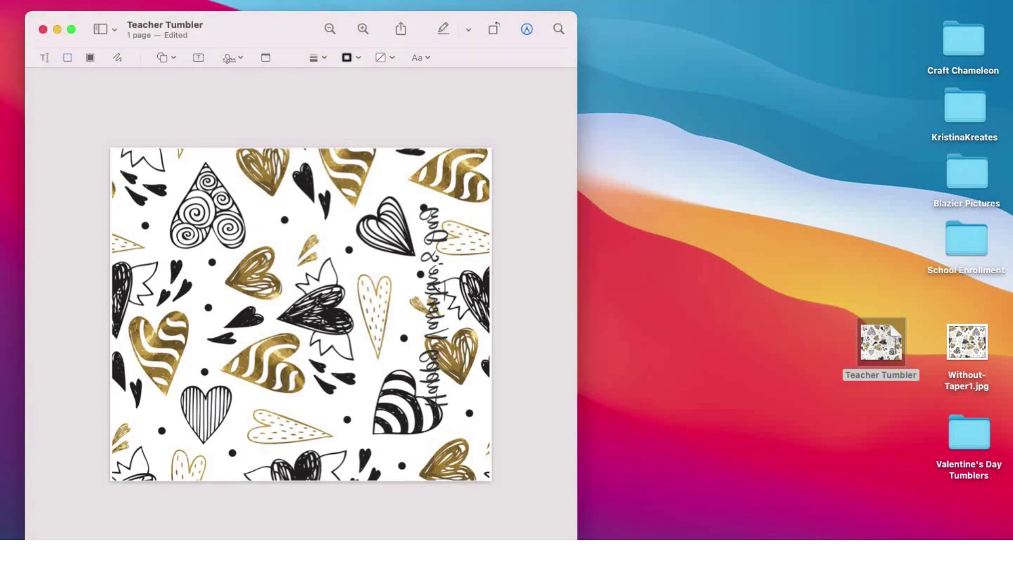
Step: Use File > Print to open the Print dialog for the EPSON ET-2720 Series
click(95, 0)
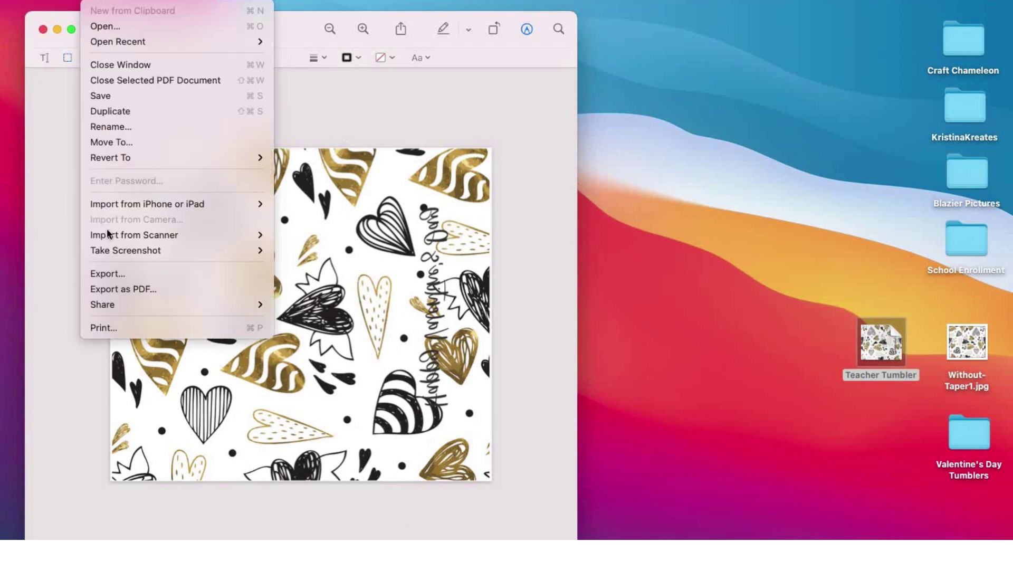
click(109, 328)
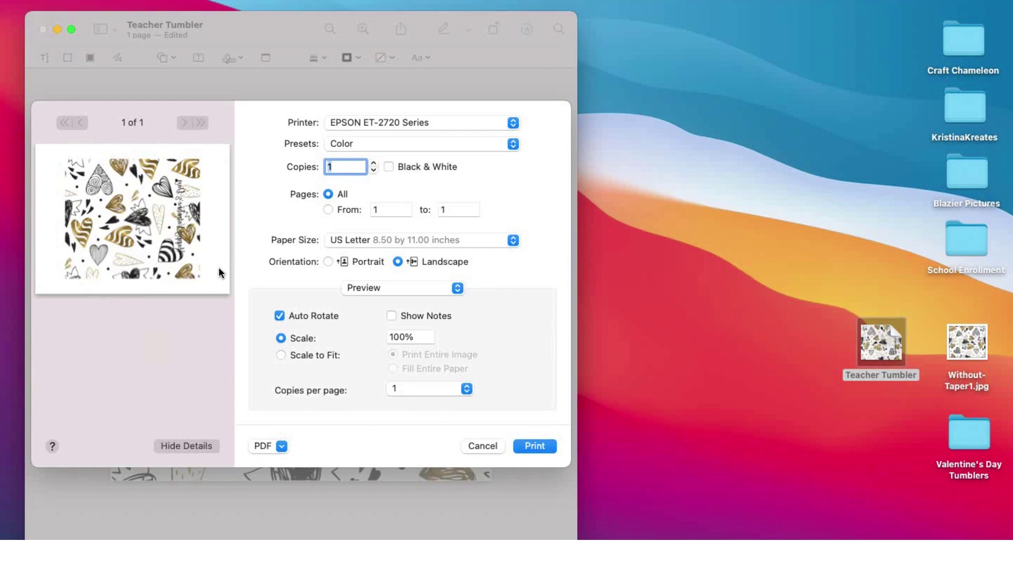
Step: Switch from Scale to Fit to a custom print scale of 138%
click(281, 355)
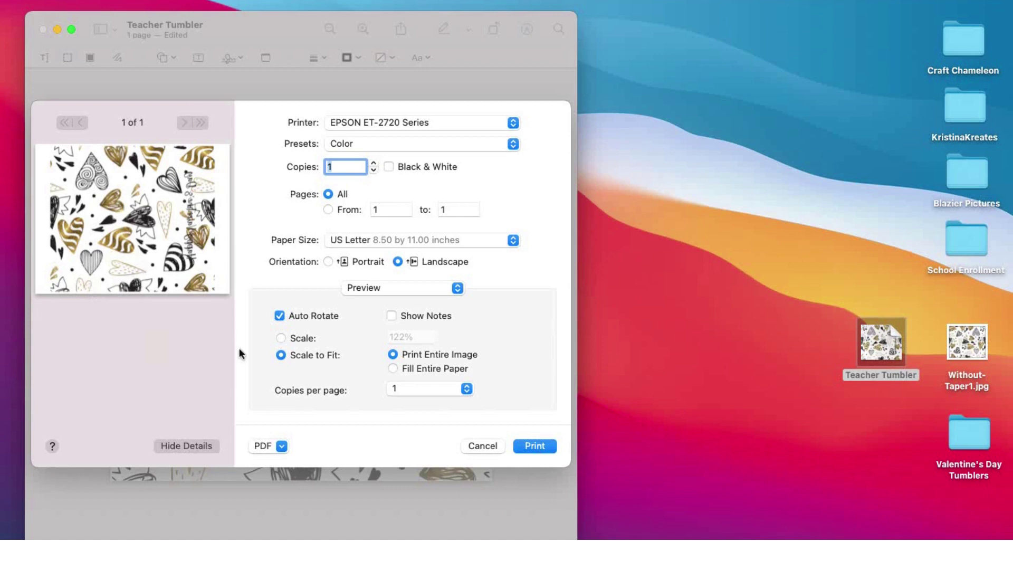
click(282, 339)
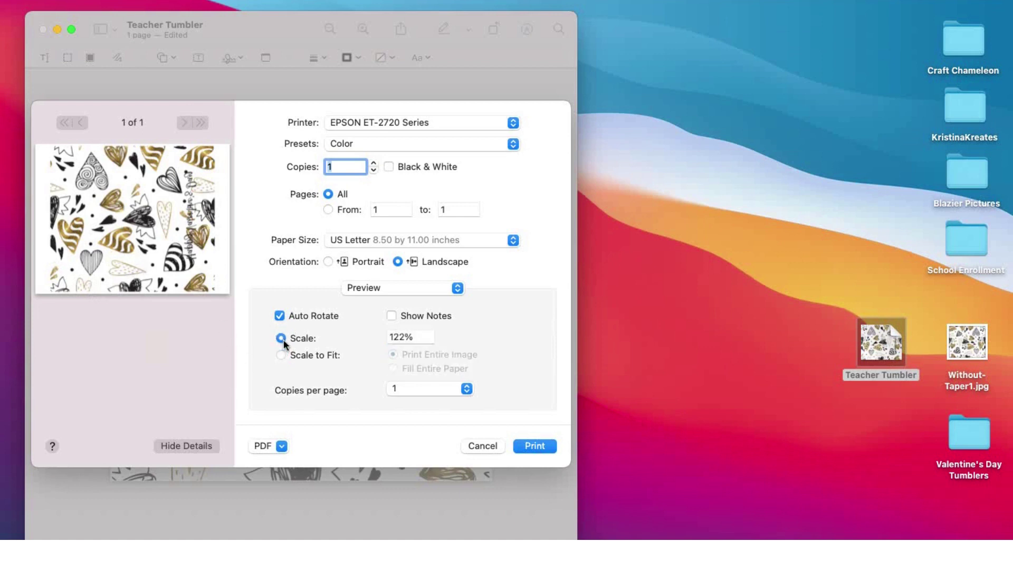
click(406, 336)
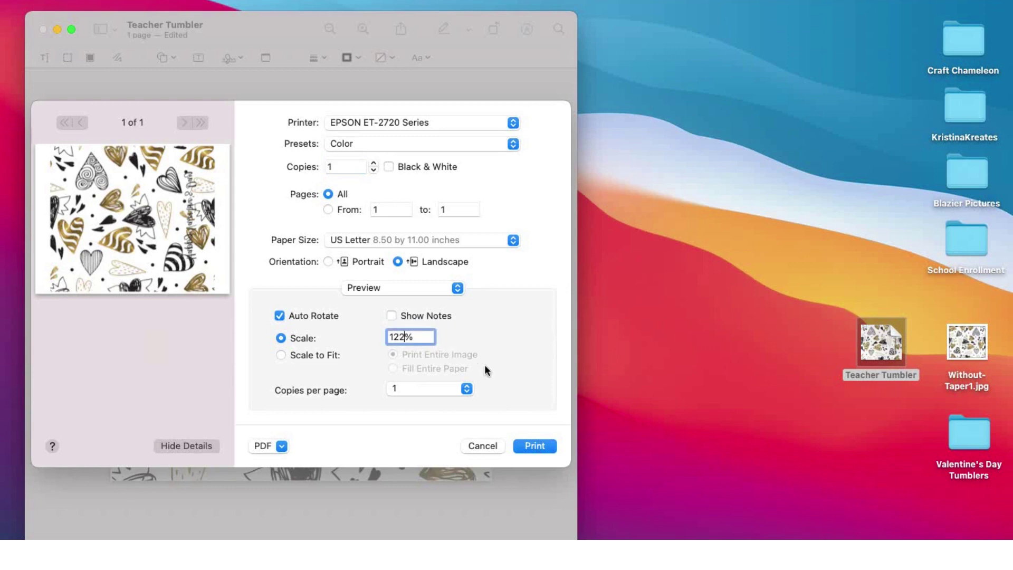
key(BackSpace)
key(BackSpace)
text(38)
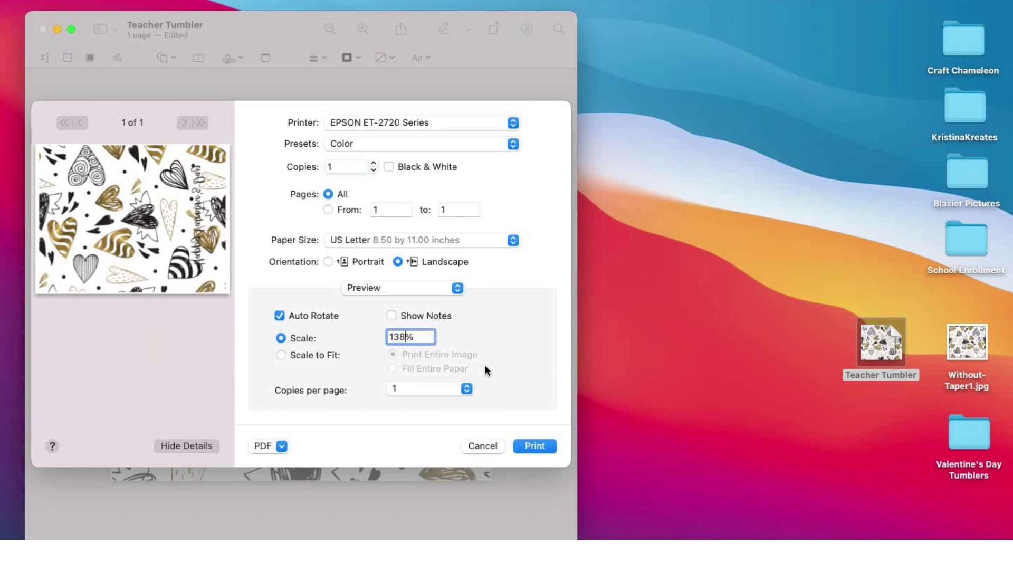